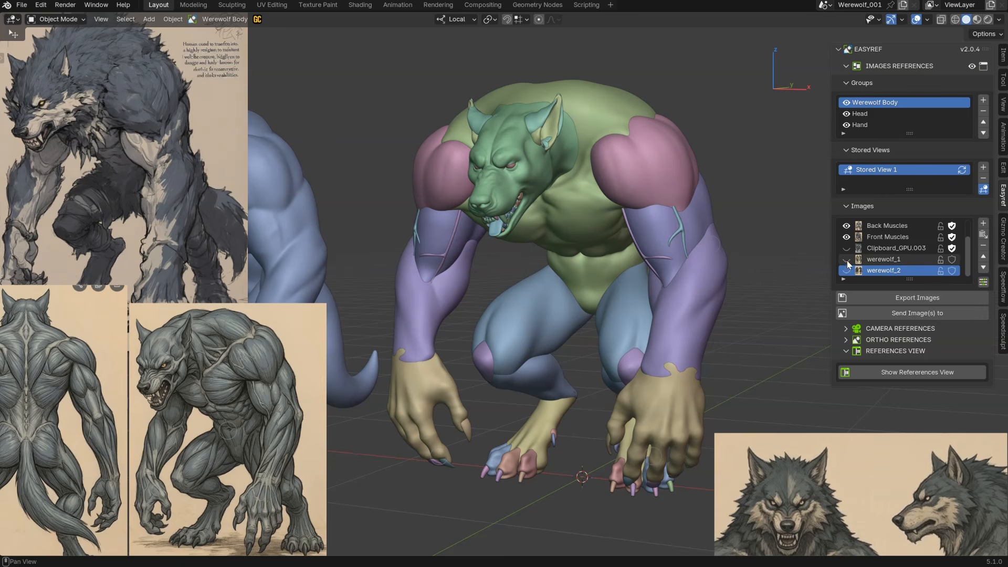
- Show the werewolf_1 and werewolf_2 reference images, align them side by side, and hide both again
{"action": "left_click_drag", "start_coordinate": [847, 261], "coordinate": [847, 270]}
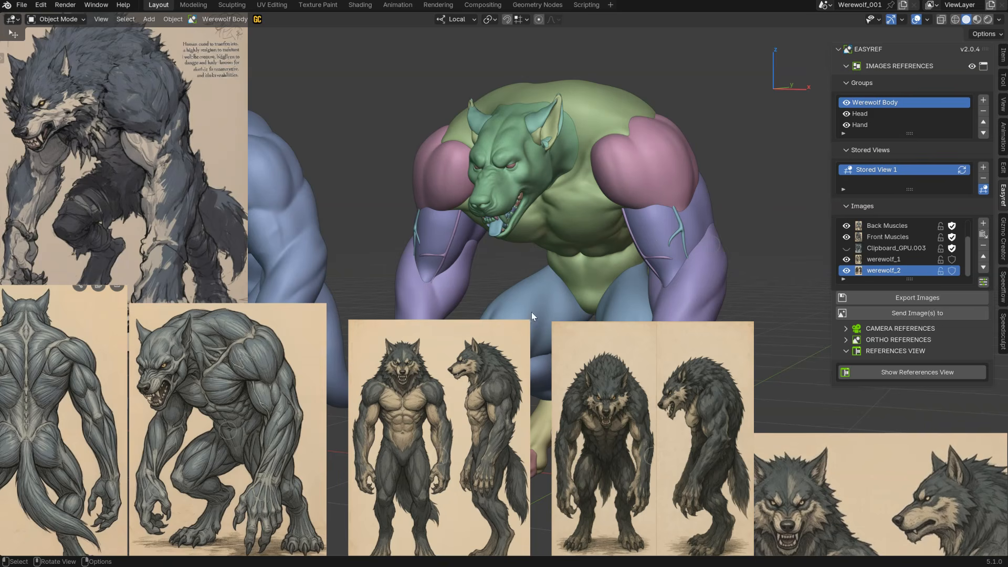
{"action": "left_click_drag", "start_coordinate": [652, 457], "coordinate": [633, 448]}
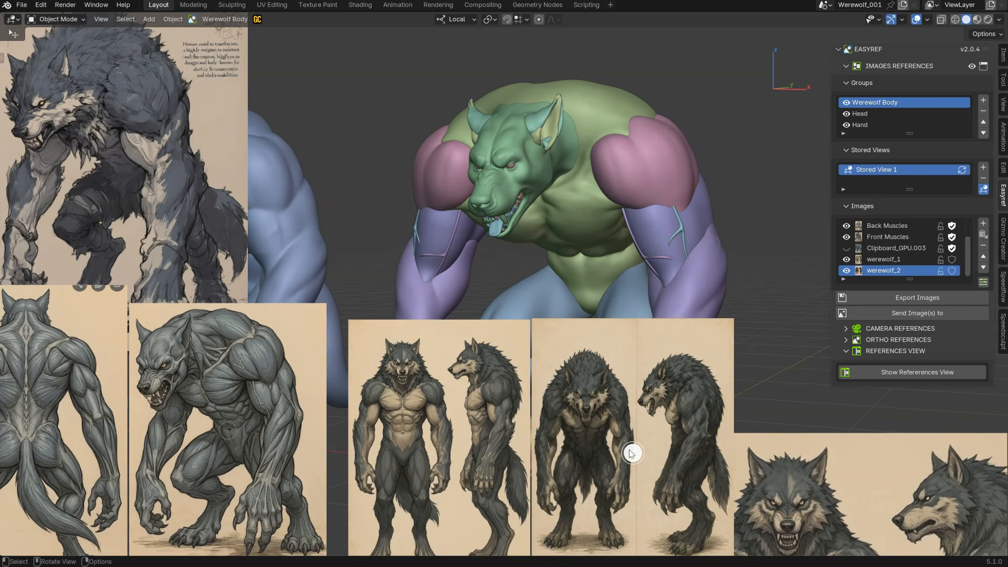
{"action": "left_click", "coordinate": [846, 259]}
{"action": "left_click", "coordinate": [846, 270]}
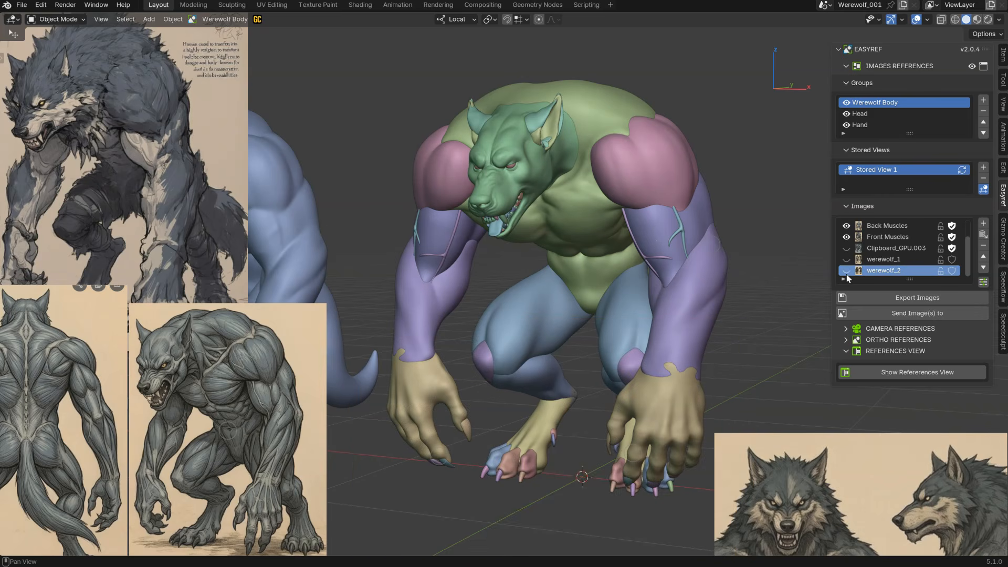
- Enlarge the front and back muscle references over the model for examination, returning each to its place among the other references
{"action": "left_click_drag", "start_coordinate": [231, 431], "coordinate": [526, 283]}
{"action": "right_click", "coordinate": [479, 311], "text": "shift"}
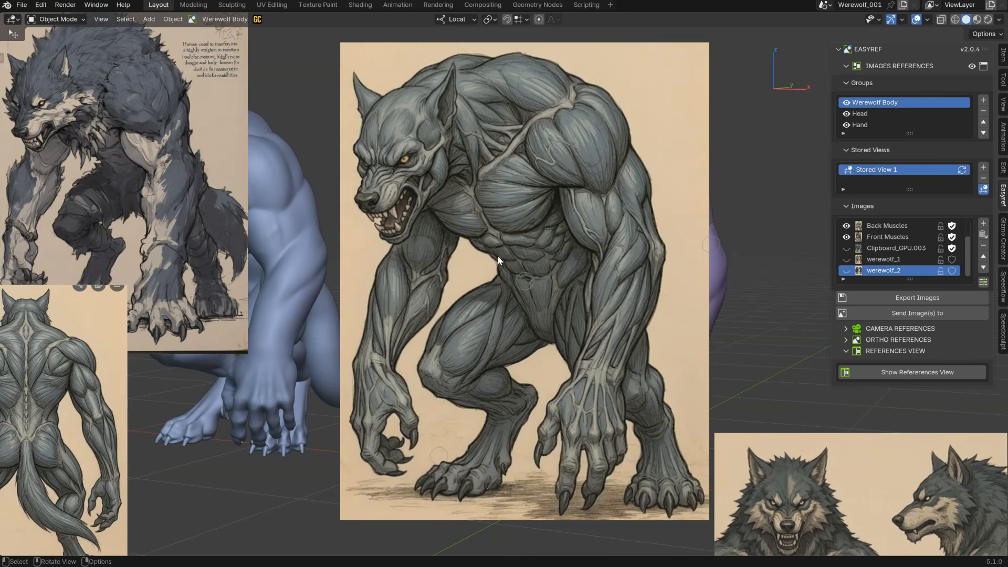
{"action": "left_click_drag", "start_coordinate": [524, 282], "coordinate": [236, 420]}
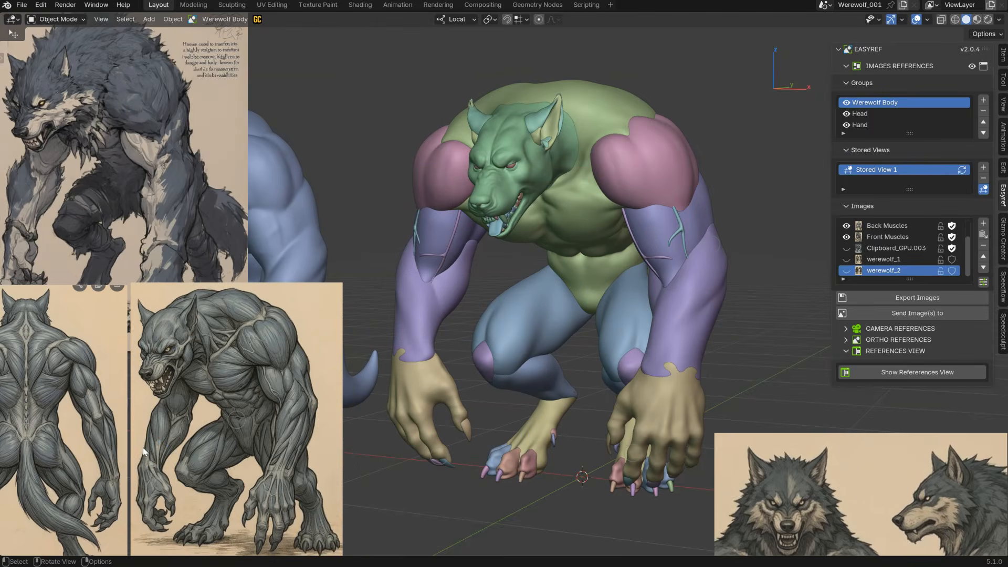
{"action": "left_click_drag", "start_coordinate": [26, 433], "coordinate": [535, 308]}
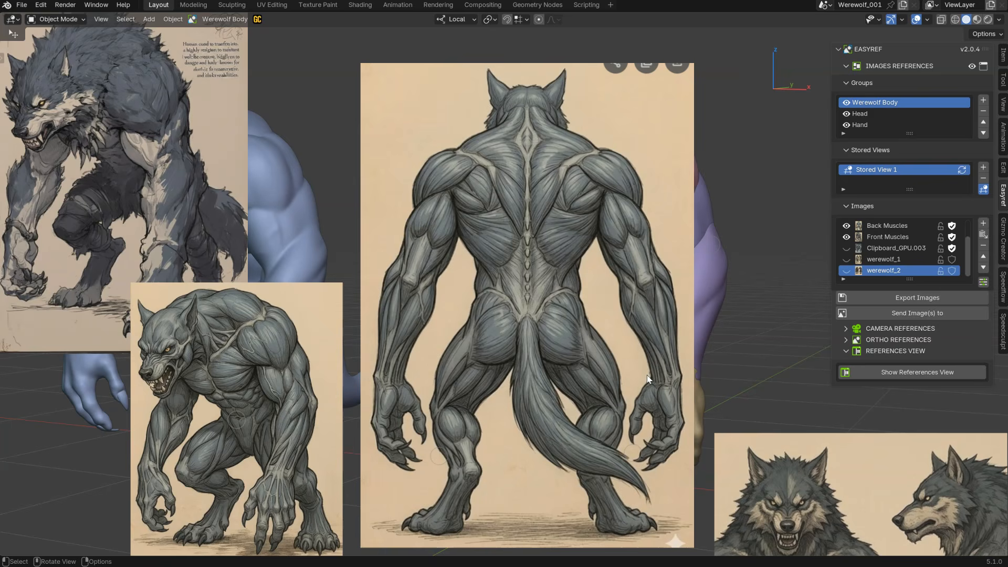
{"action": "left_click_drag", "start_coordinate": [531, 308], "coordinate": [29, 439], "text": "shift"}
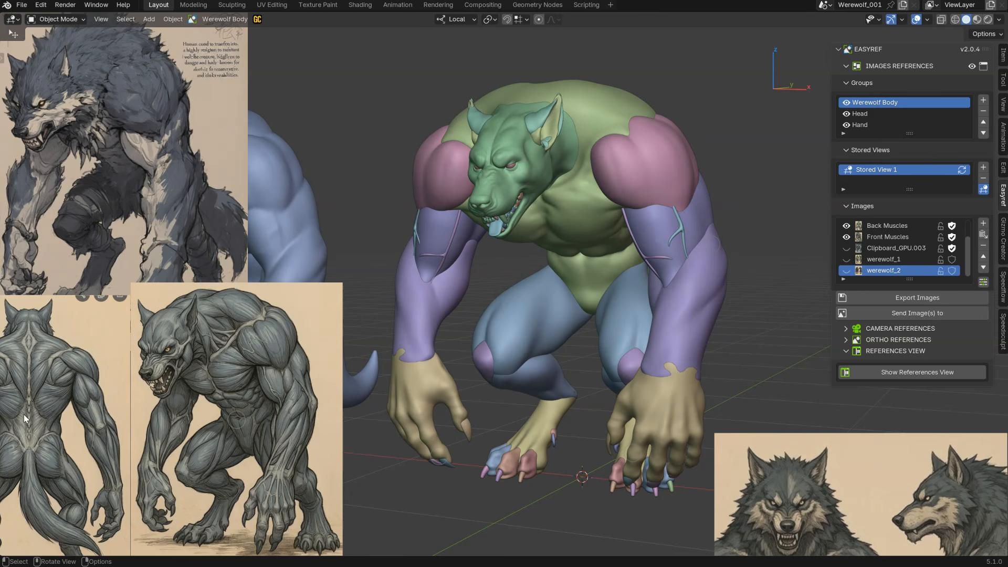
- Select the segmented werewolf's torso and examine the model's chest, arms and legs from several angles
{"action": "middle_click_drag", "start_coordinate": [588, 270], "coordinate": [566, 259]}
{"action": "left_click", "coordinate": [572, 274]}
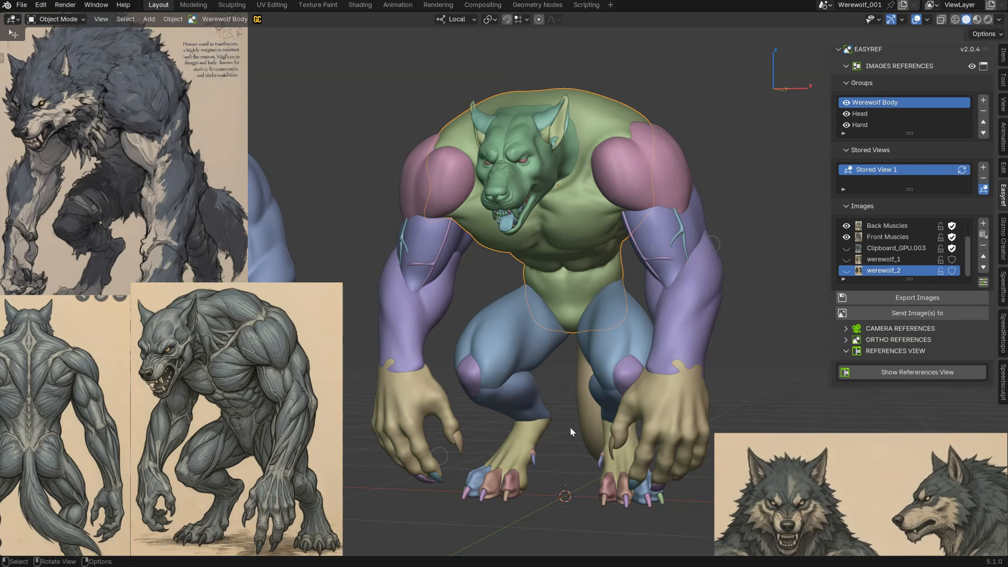
{"action": "middle_click_drag", "start_coordinate": [598, 336], "coordinate": [538, 318]}
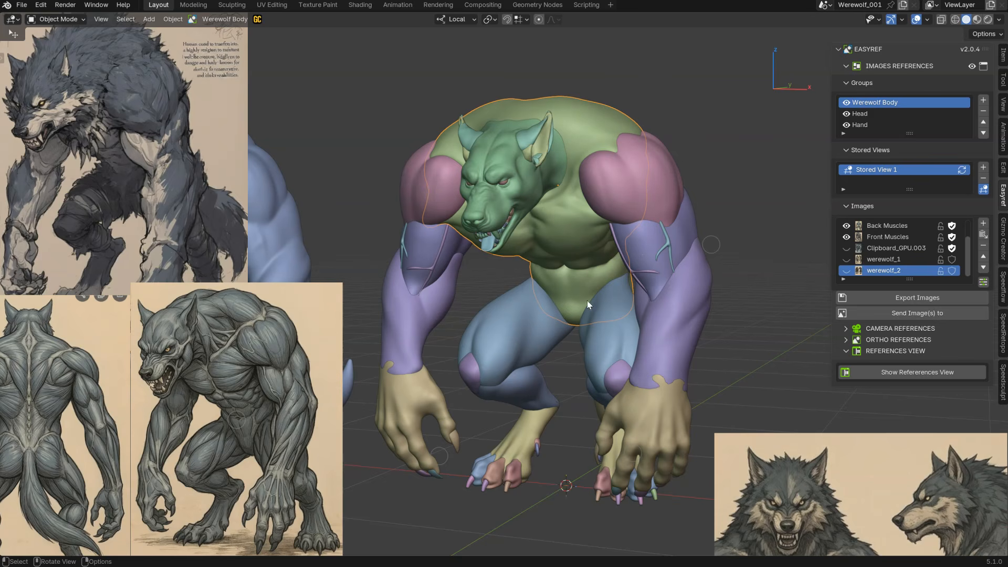
{"action": "middle_click_drag", "start_coordinate": [620, 314], "coordinate": [709, 270]}
{"action": "left_click", "coordinate": [625, 276]}
{"action": "middle_click_drag", "start_coordinate": [625, 276], "coordinate": [541, 237]}
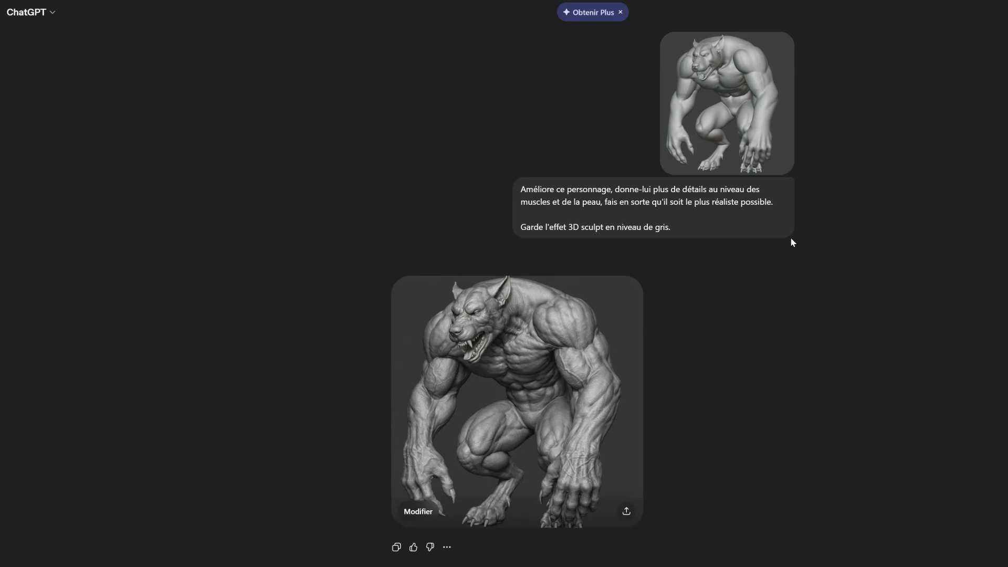
- Switch to ChatGPT and view the uploaded grey render of the werewolf at full size
{"action": "left_click", "coordinate": [747, 77]}
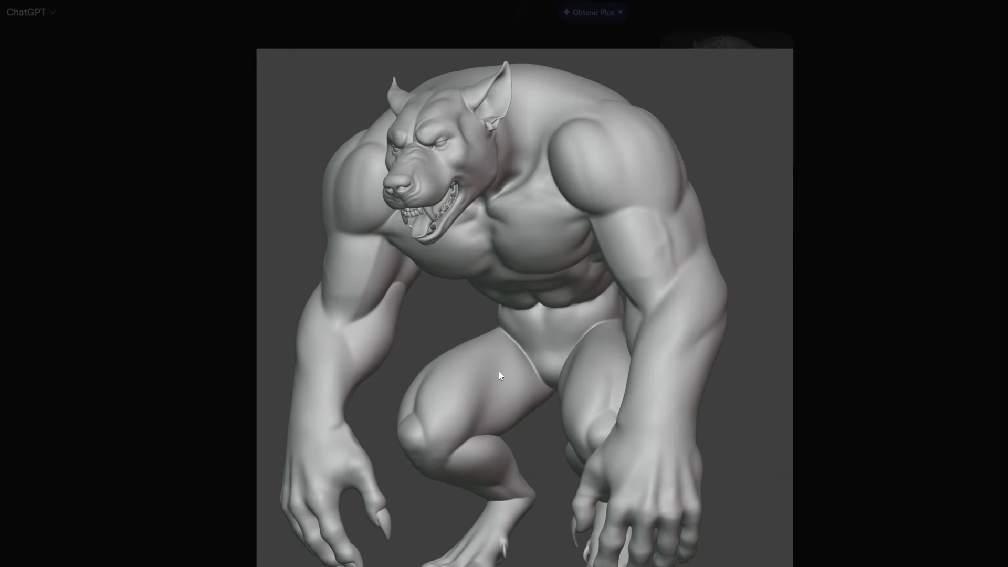
{"action": "left_click", "coordinate": [919, 285]}
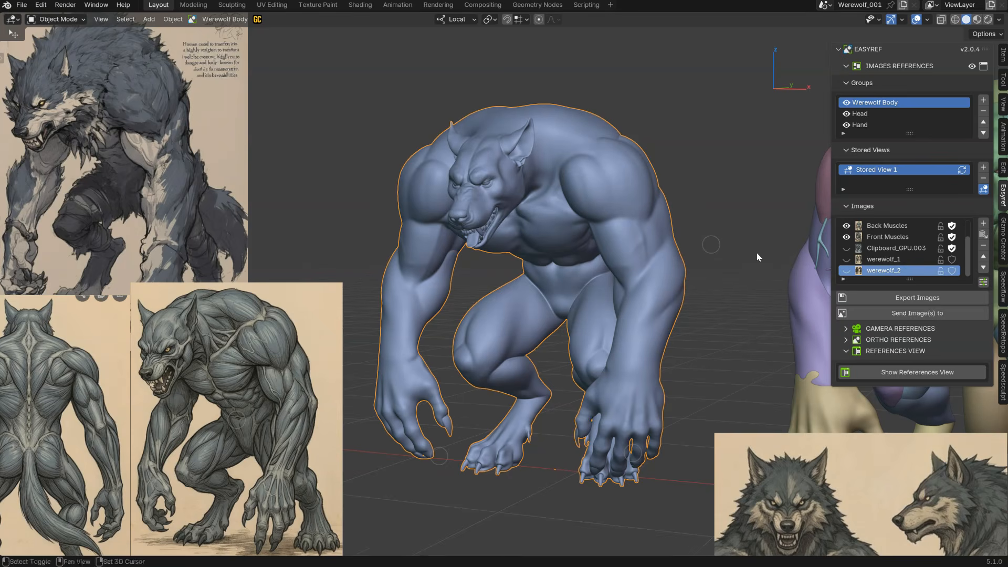
- Return to Blender and compare the segmented werewolf with the smooth single-colour one, checking its separate arm and thigh parts
{"action": "scroll", "coordinate": [528, 234], "scroll_direction": "up", "scroll_amount": 3}
{"action": "scroll", "coordinate": [528, 235], "scroll_direction": "up", "scroll_amount": 2}
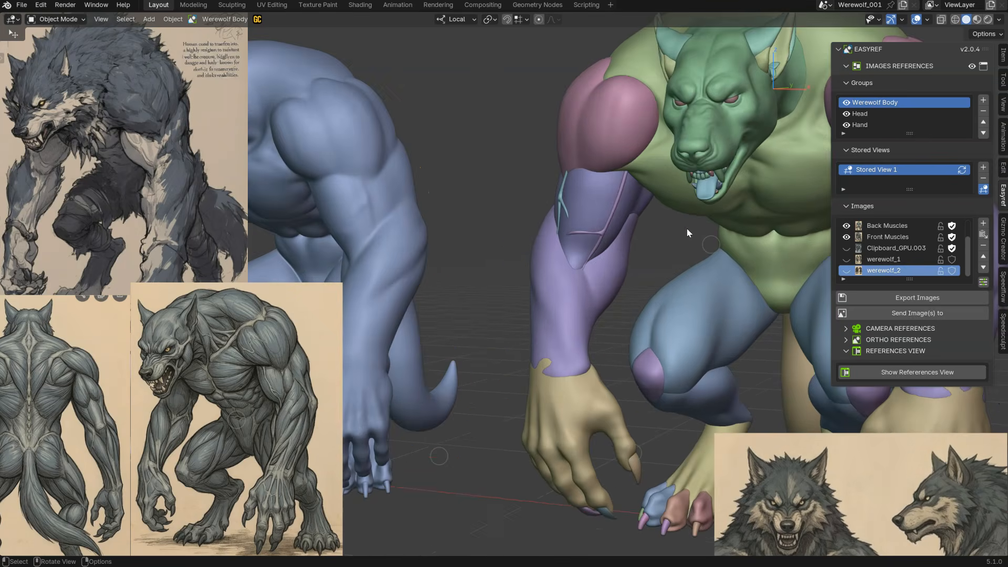
{"action": "left_click", "coordinate": [577, 227]}
{"action": "left_click", "coordinate": [714, 331]}
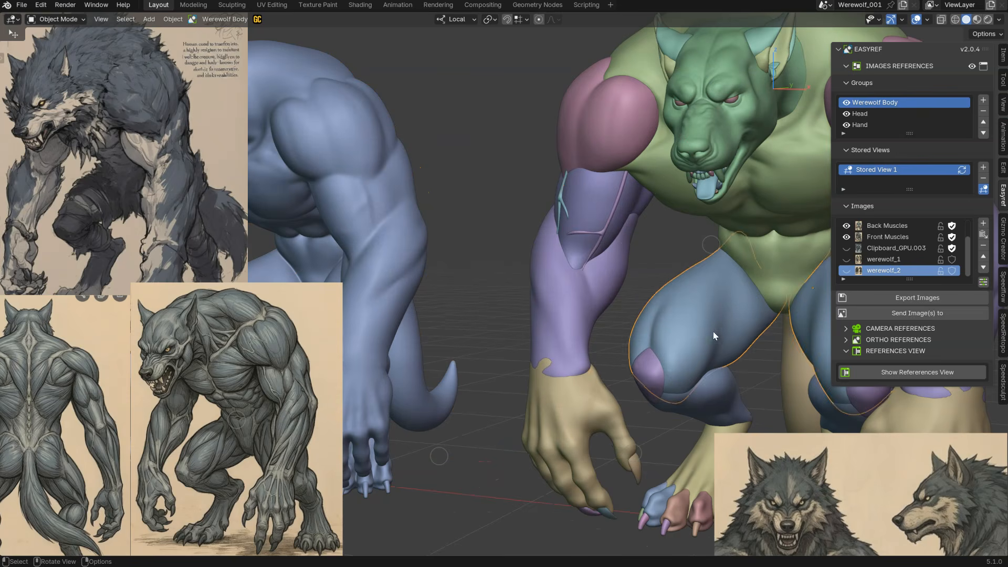
{"action": "scroll", "coordinate": [692, 299], "scroll_direction": "down", "scroll_amount": 4}
{"action": "middle_click_drag", "start_coordinate": [505, 228], "coordinate": [661, 244], "text": "shift"}
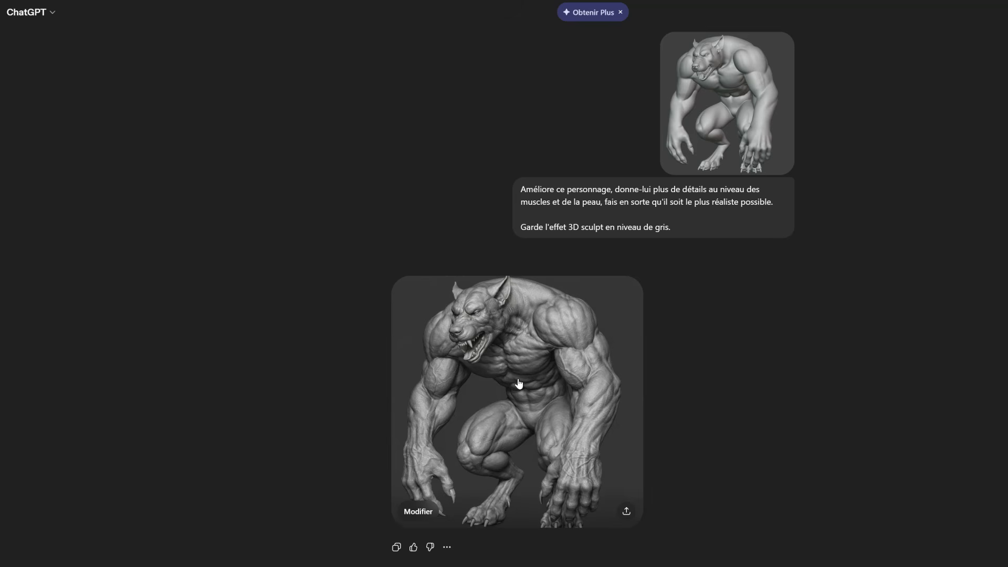
- Switch to ChatGPT and examine both generated grey sculpt versions at full size, from the detailed prompt and the no-hair prompt
{"action": "left_click", "coordinate": [499, 367]}
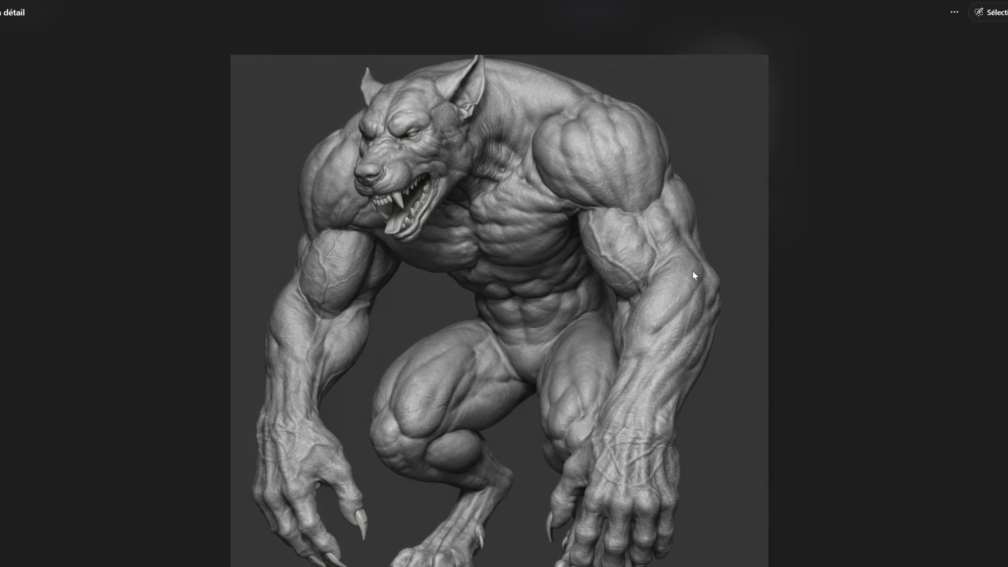
{"action": "left_click", "coordinate": [859, 332]}
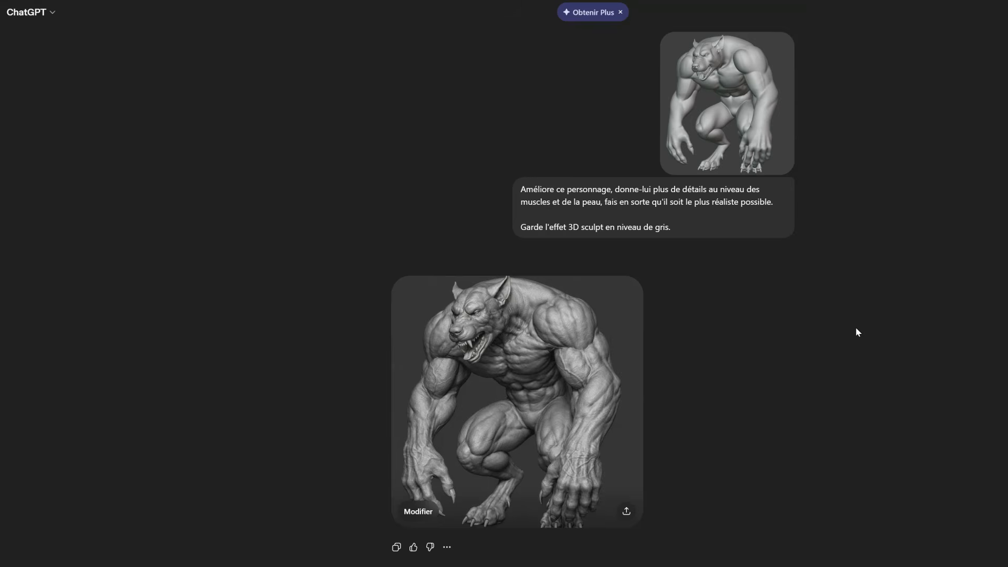
{"action": "scroll", "coordinate": [617, 298], "scroll_direction": "down", "scroll_amount": 9}
{"action": "scroll", "coordinate": [618, 300], "scroll_direction": "down", "scroll_amount": 4}
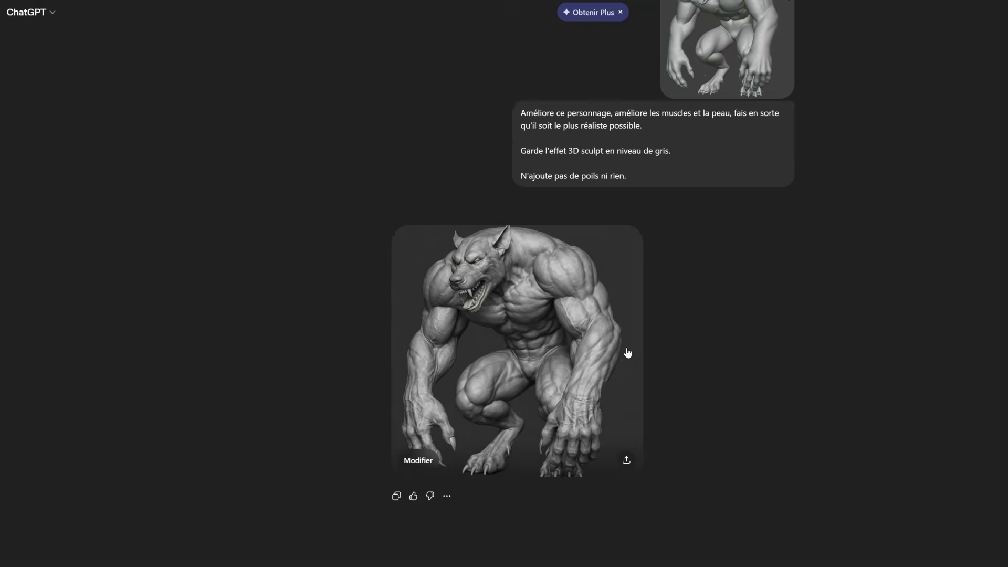
{"action": "left_click", "coordinate": [530, 335]}
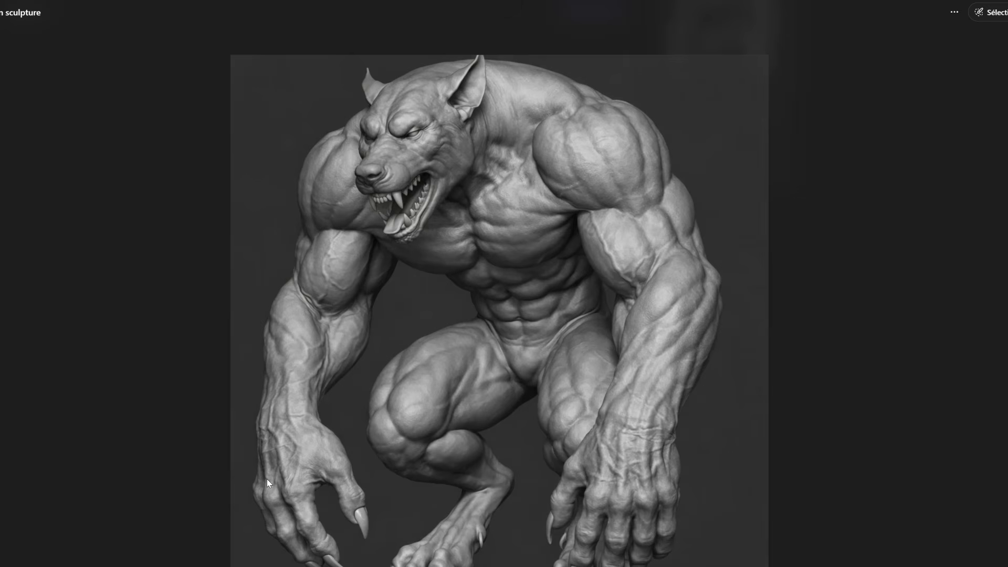
{"action": "left_click", "coordinate": [916, 274]}
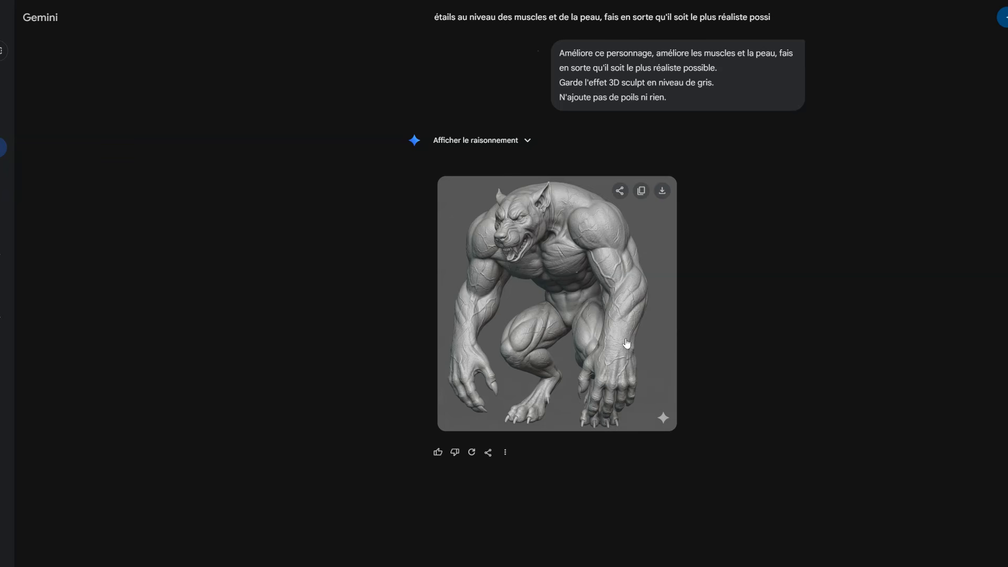
- Switch to Gemini and examine its two grey sculpt versions at full size, with and without the no-hair instruction
{"action": "scroll", "coordinate": [626, 344], "scroll_direction": "down", "scroll_amount": 1}
{"action": "scroll", "coordinate": [626, 344], "scroll_direction": "up", "scroll_amount": 3}
{"action": "scroll", "coordinate": [622, 336], "scroll_direction": "down", "scroll_amount": 4}
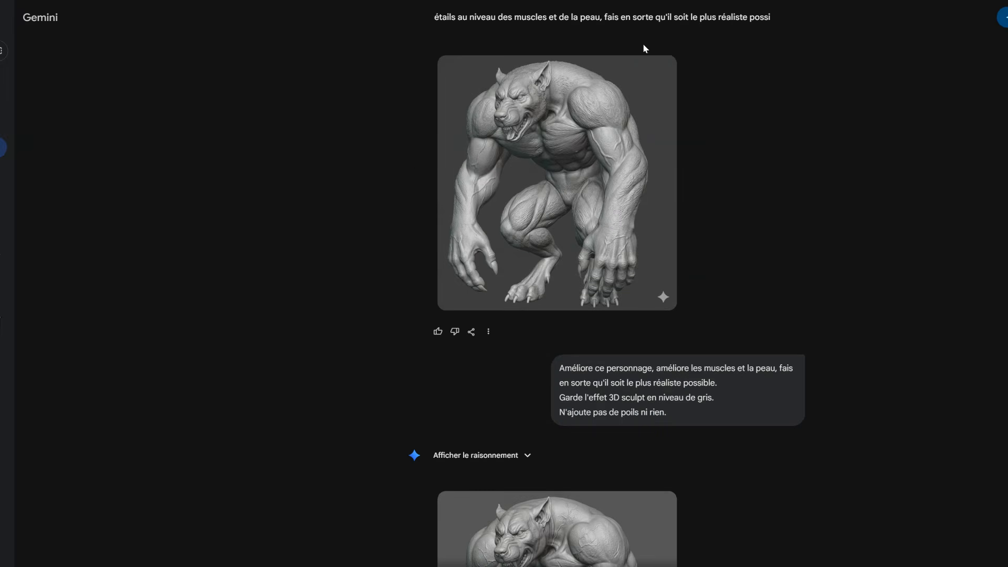
{"action": "left_click", "coordinate": [558, 183]}
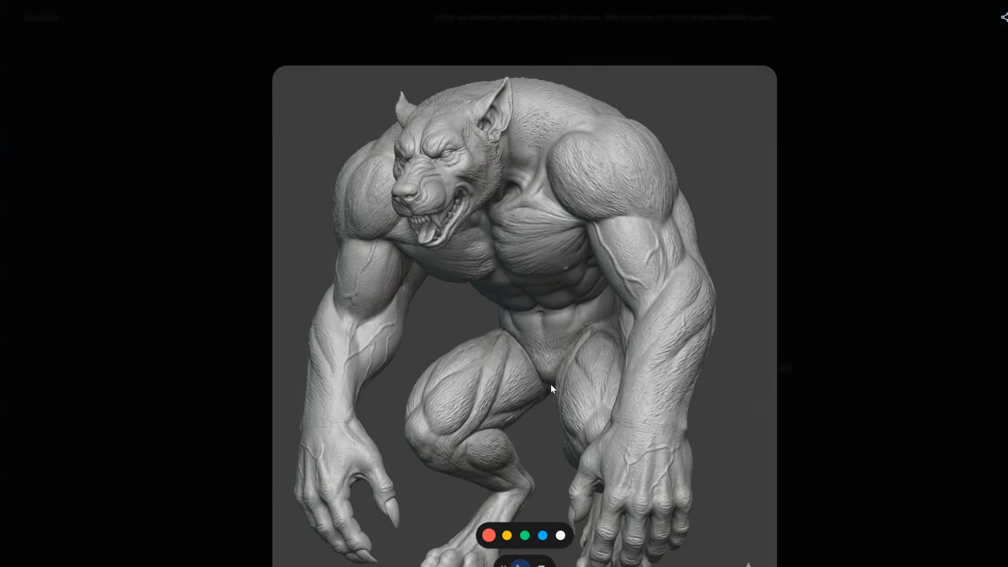
{"action": "left_click", "coordinate": [867, 331]}
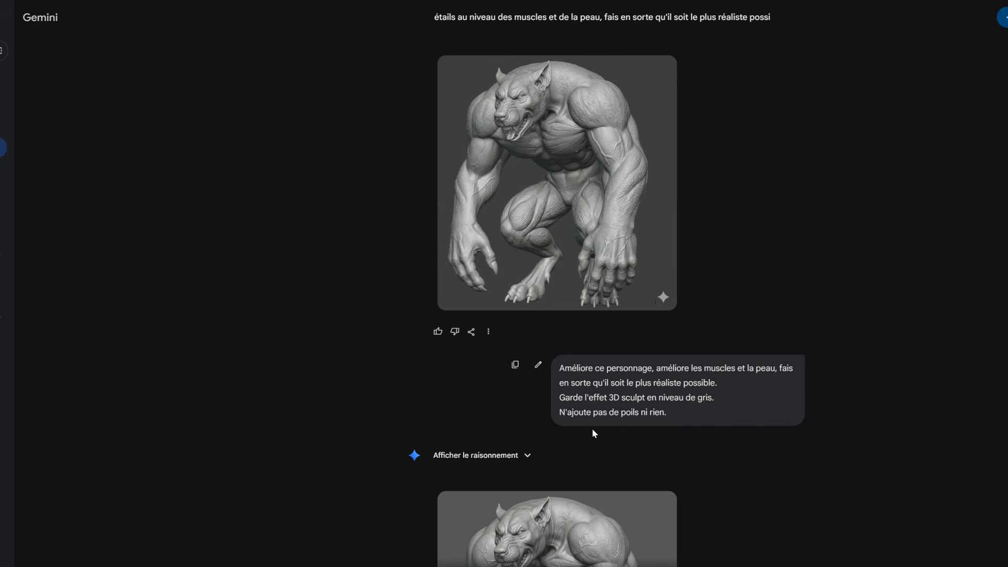
{"action": "scroll", "coordinate": [591, 428], "scroll_direction": "down", "scroll_amount": 6}
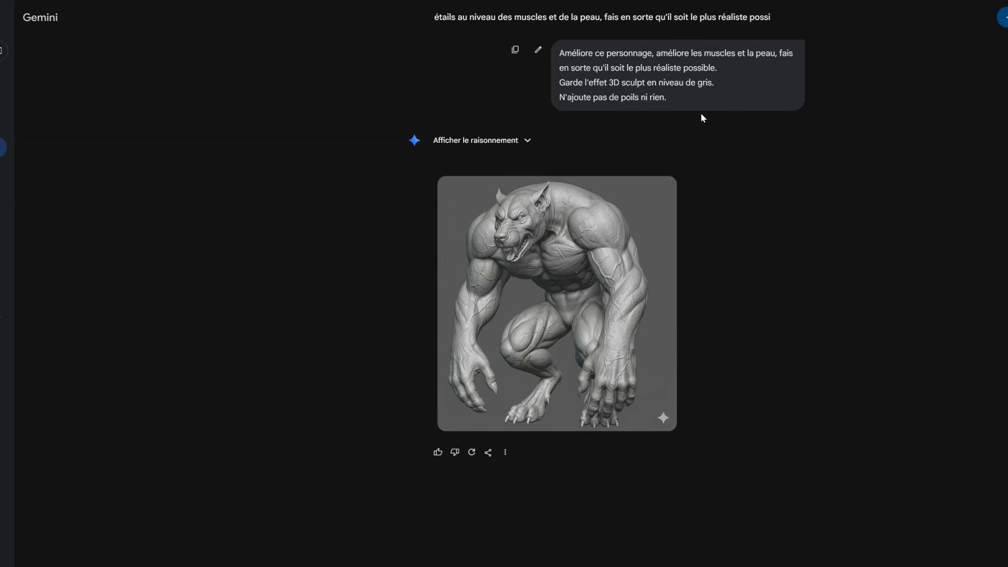
{"action": "left_click", "coordinate": [529, 300]}
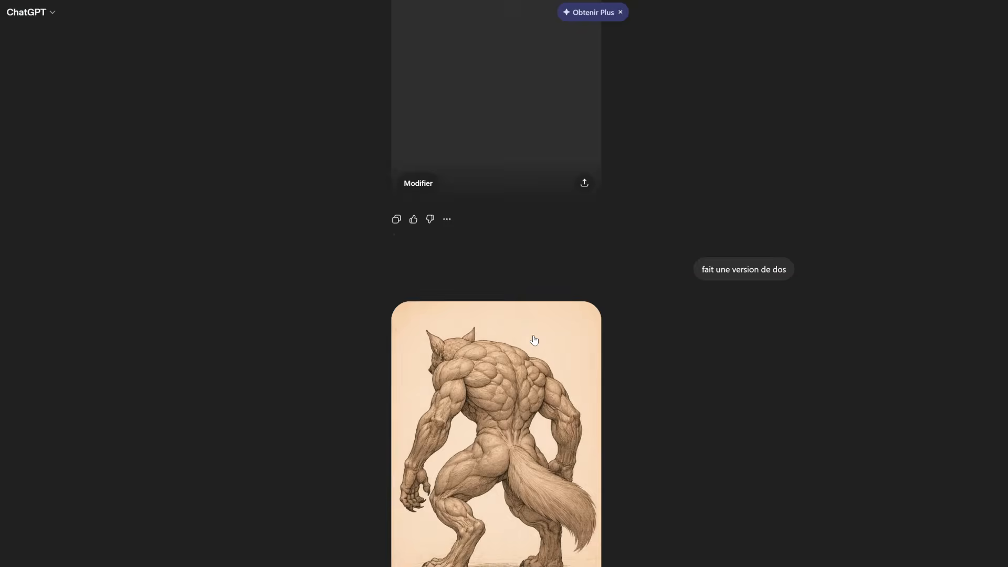
- Compare the hairless muscle and back-view werewolf drawings generated in the ChatGPT and Gemini conversations
{"action": "scroll", "coordinate": [550, 320], "scroll_direction": "up", "scroll_amount": 5}
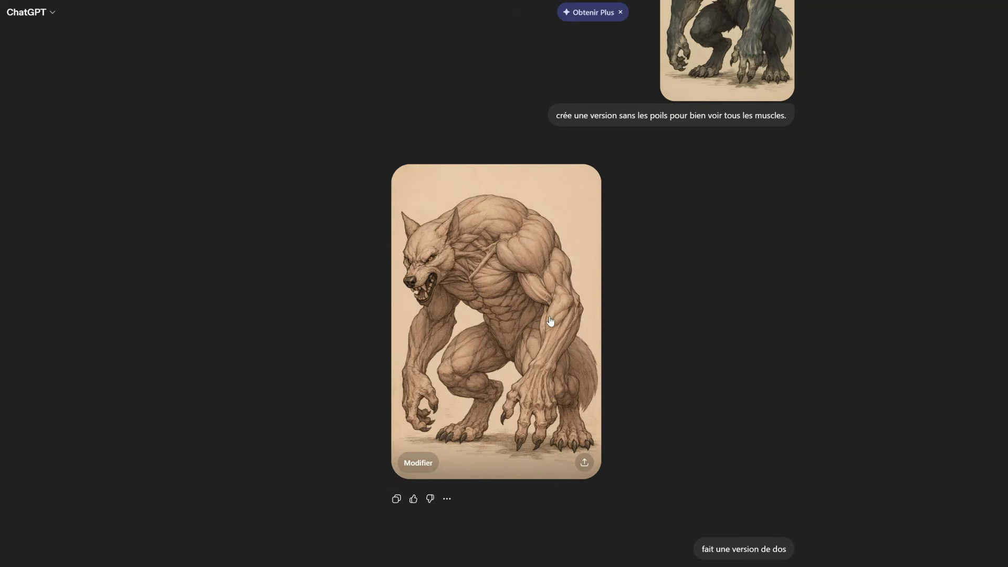
{"action": "scroll", "coordinate": [550, 320], "scroll_direction": "up", "scroll_amount": 2}
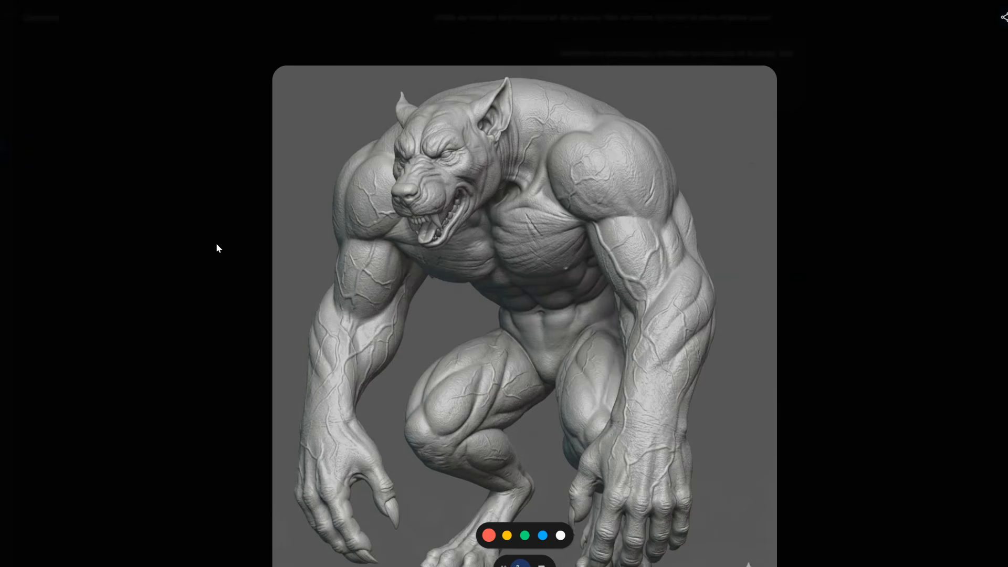
{"action": "key", "text": "Escape"}
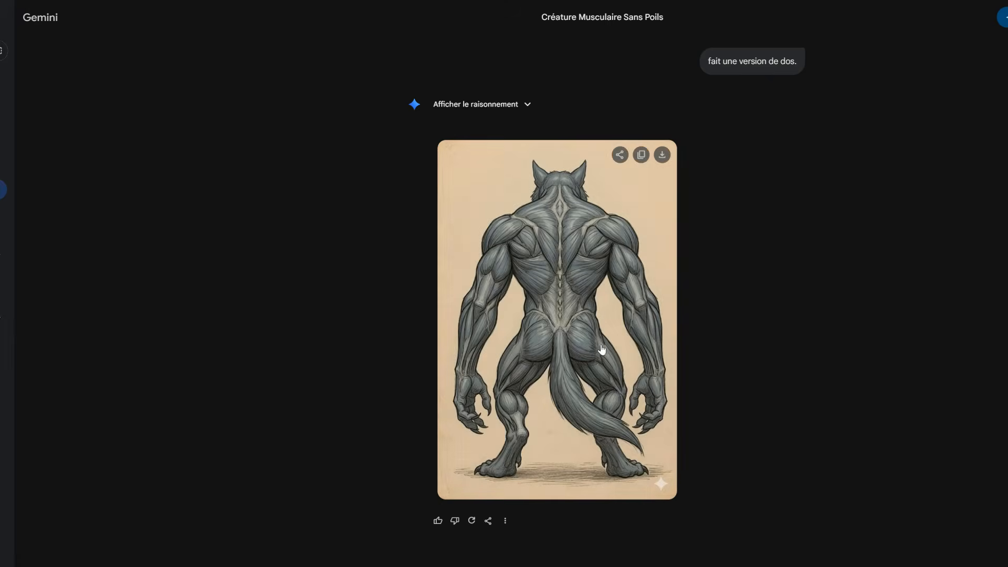
{"action": "scroll", "coordinate": [580, 346], "scroll_direction": "up", "scroll_amount": 10}
{"action": "scroll", "coordinate": [546, 301], "scroll_direction": "up", "scroll_amount": 3}
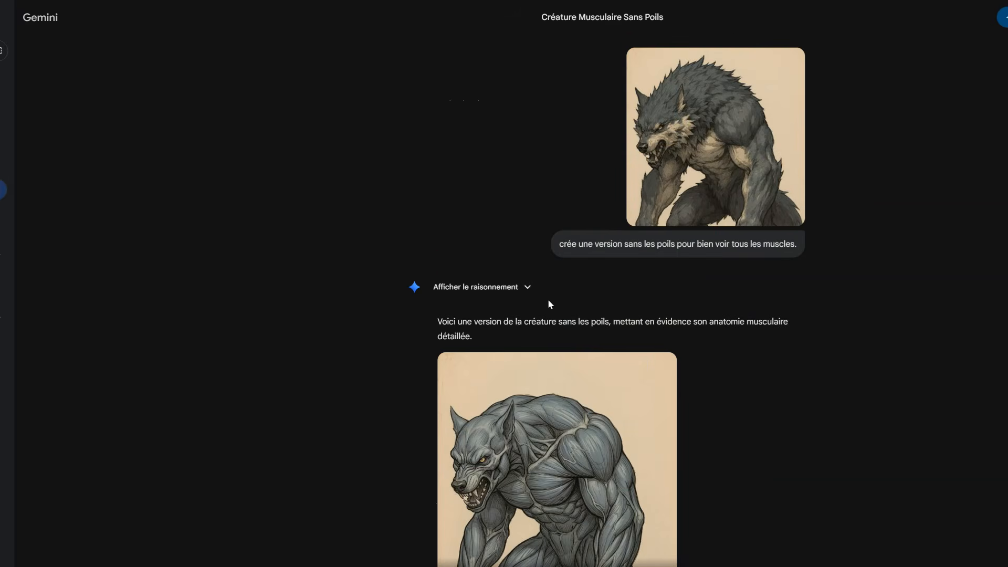
{"action": "scroll", "coordinate": [578, 273], "scroll_direction": "down", "scroll_amount": 4}
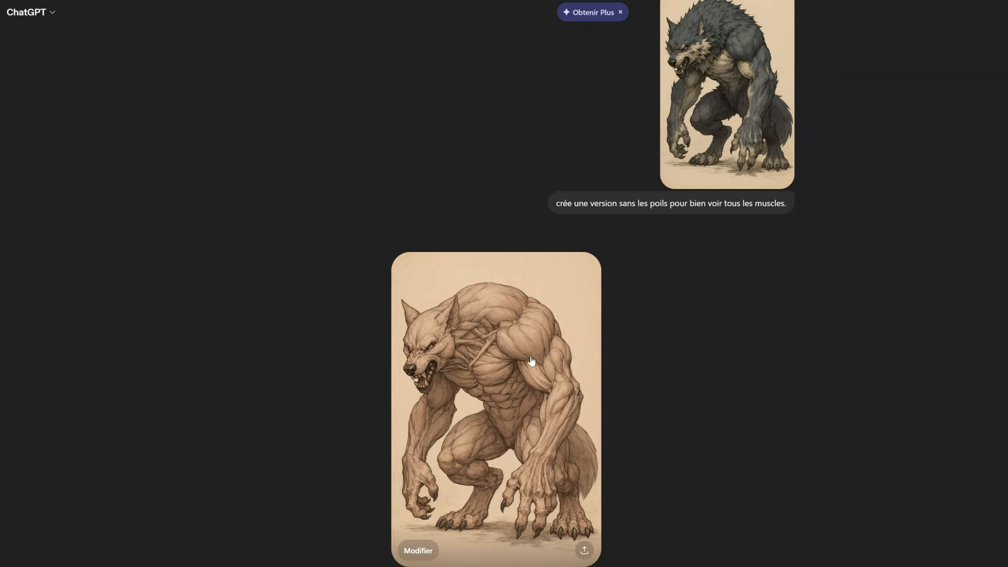
{"action": "scroll", "coordinate": [583, 294], "scroll_direction": "down", "scroll_amount": 5}
- Compare the no-hair grey sculpt results from ChatGPT and Gemini, opening each generated image at full size
{"action": "scroll", "coordinate": [582, 301], "scroll_direction": "up", "scroll_amount": 2}
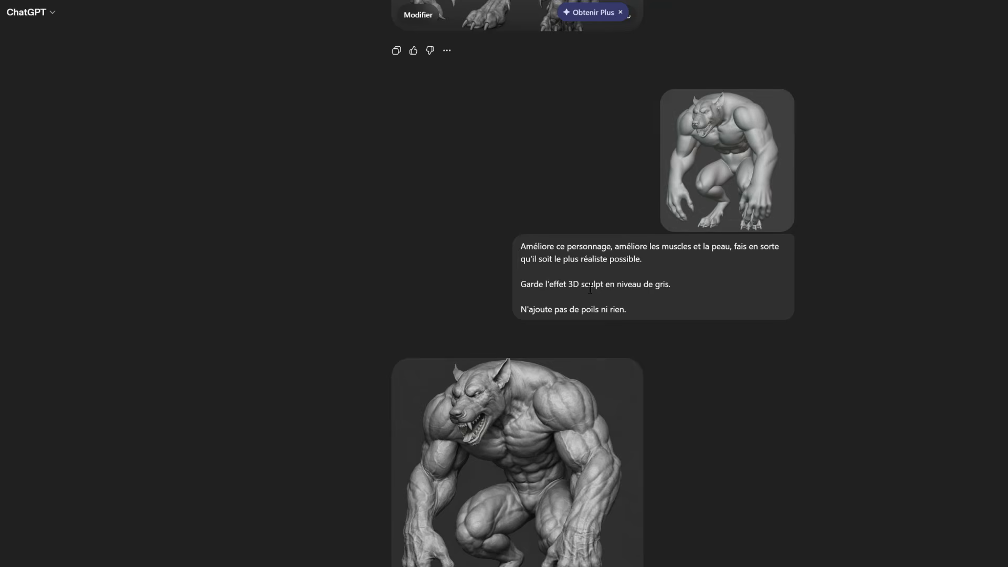
{"action": "scroll", "coordinate": [572, 351], "scroll_direction": "down", "scroll_amount": 2}
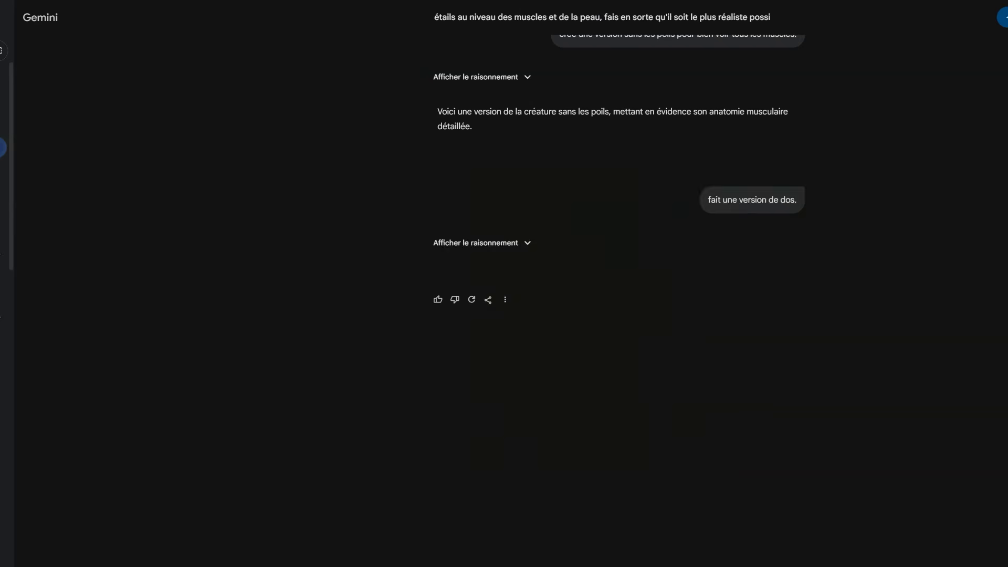
{"action": "scroll", "coordinate": [544, 355], "scroll_direction": "up", "scroll_amount": 1}
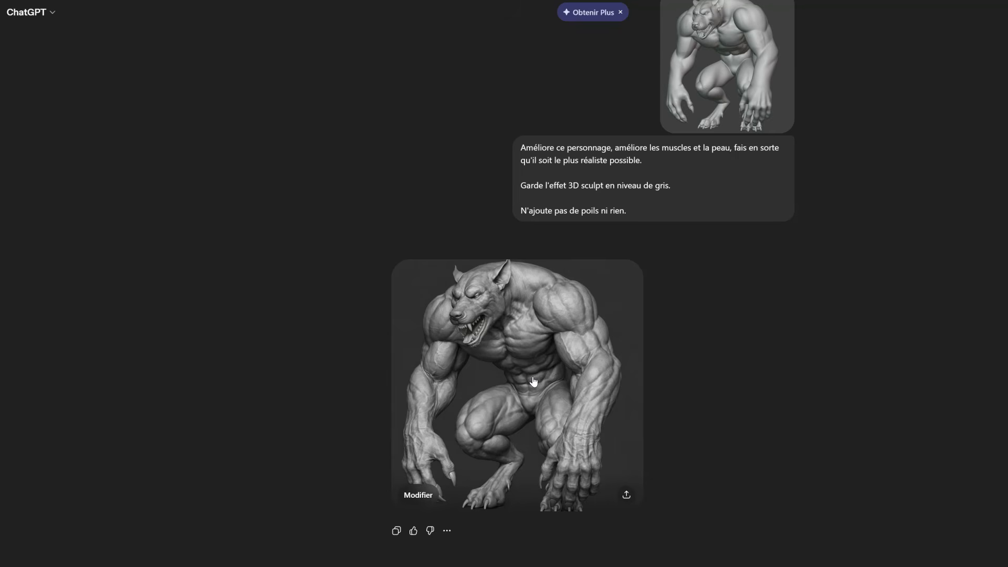
{"action": "left_click", "coordinate": [534, 382]}
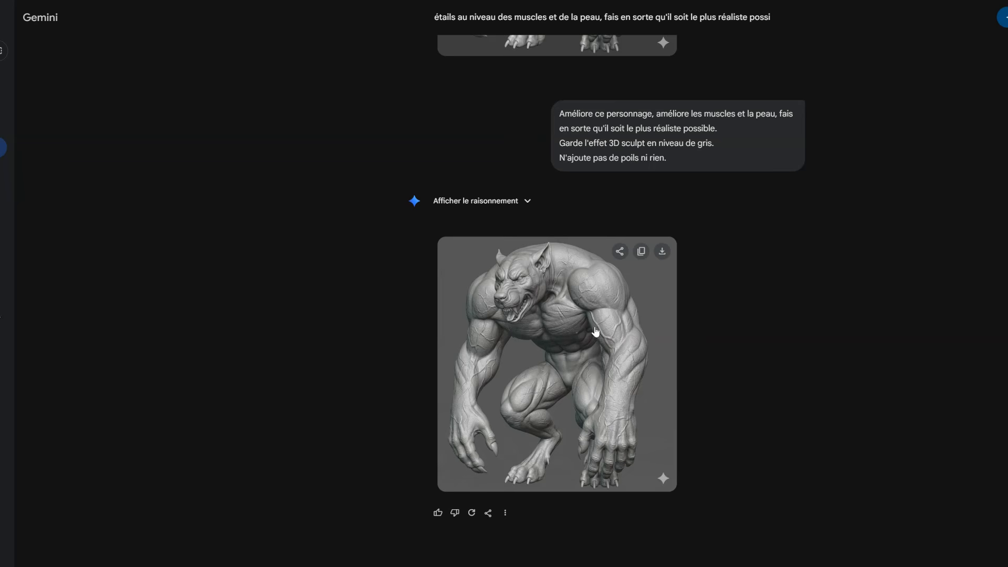
{"action": "left_click", "coordinate": [513, 344]}
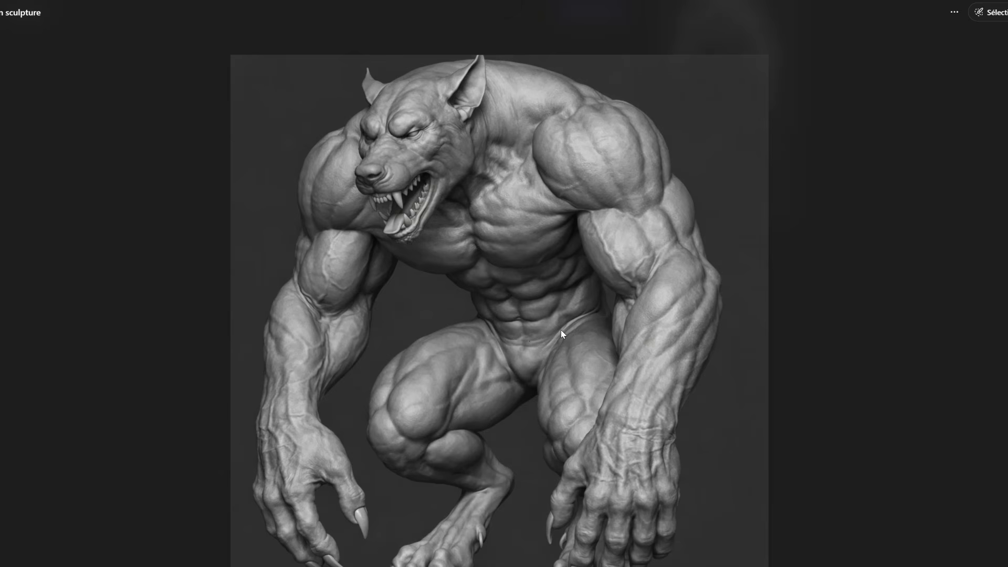
- Copy the no-hair grey sculpt image from ChatGPT and add it from the clipboard to Blender's Werewolf Body reference group
{"action": "right_click", "coordinate": [498, 261]}
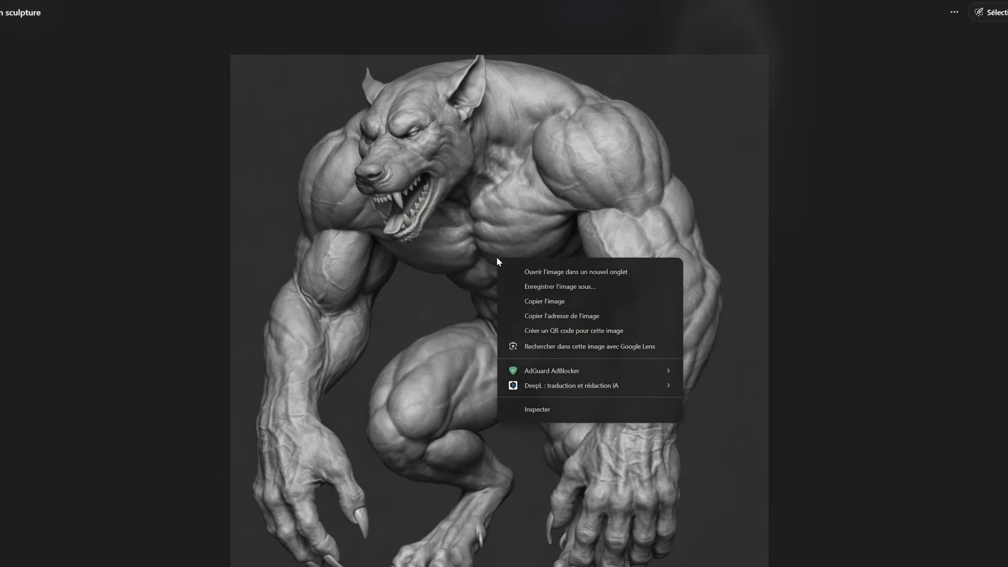
{"action": "left_click", "coordinate": [539, 301]}
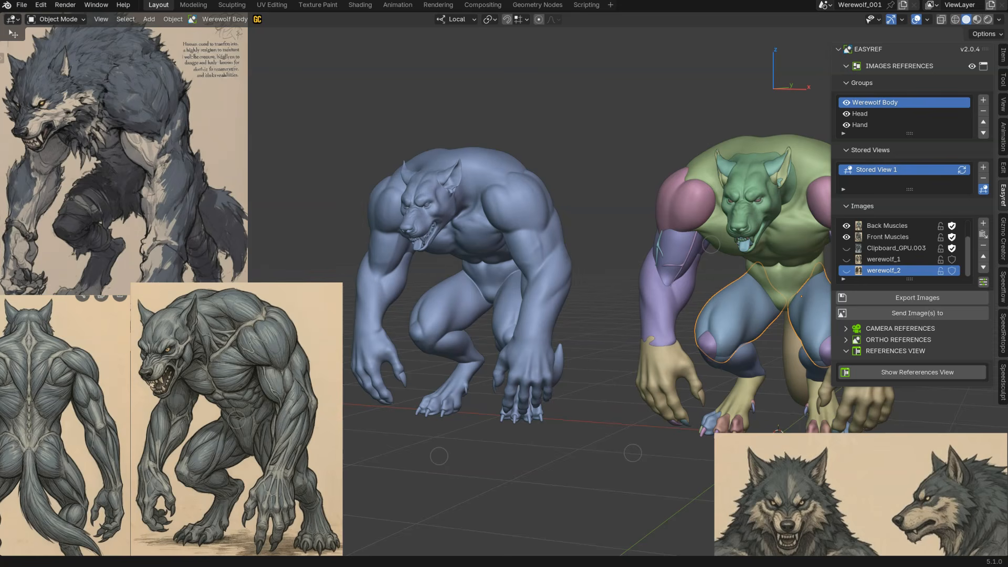
{"action": "left_click", "coordinate": [878, 125]}
{"action": "left_click", "coordinate": [879, 103]}
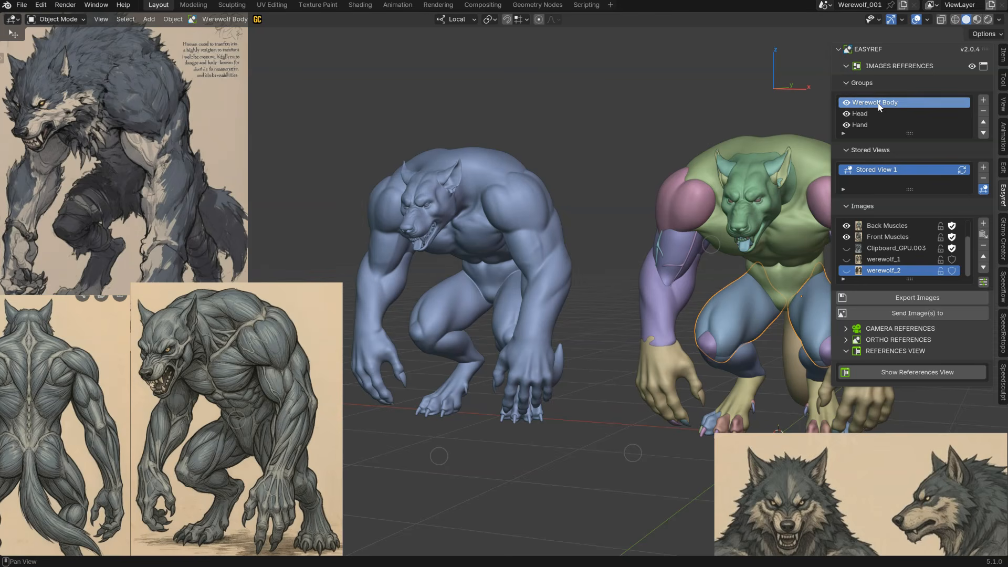
{"action": "left_click", "coordinate": [985, 237]}
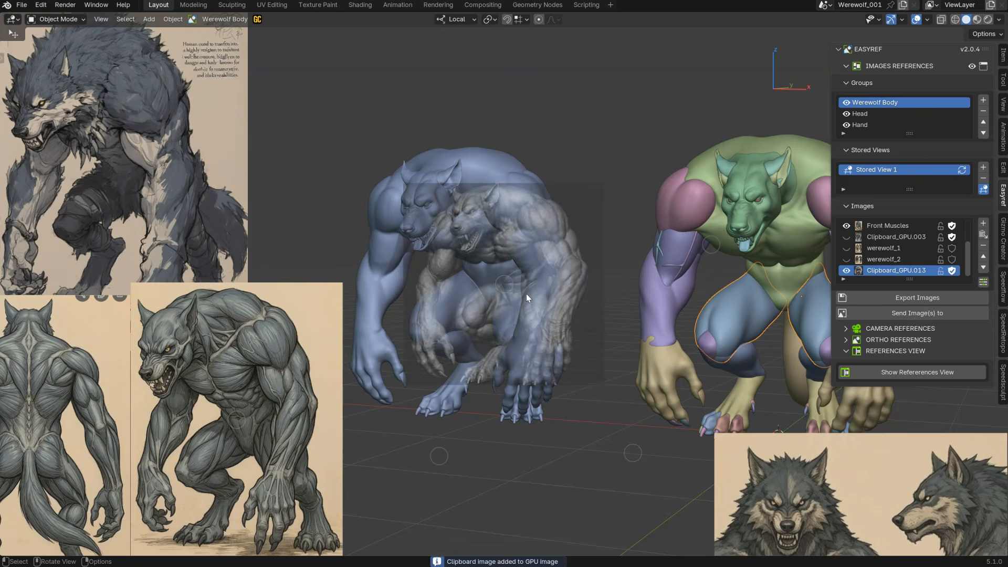
- Position and enlarge the pasted grey sculpt beneath the furry werewolf reference, replacing the displayed front muscle drawing
{"action": "left_click_drag", "start_coordinate": [501, 284], "coordinate": [332, 118]}
{"action": "left_click_drag", "start_coordinate": [333, 153], "coordinate": [230, 361]}
{"action": "left_click", "coordinate": [233, 417]}
{"action": "left_click_drag", "start_coordinate": [224, 426], "coordinate": [146, 421]}
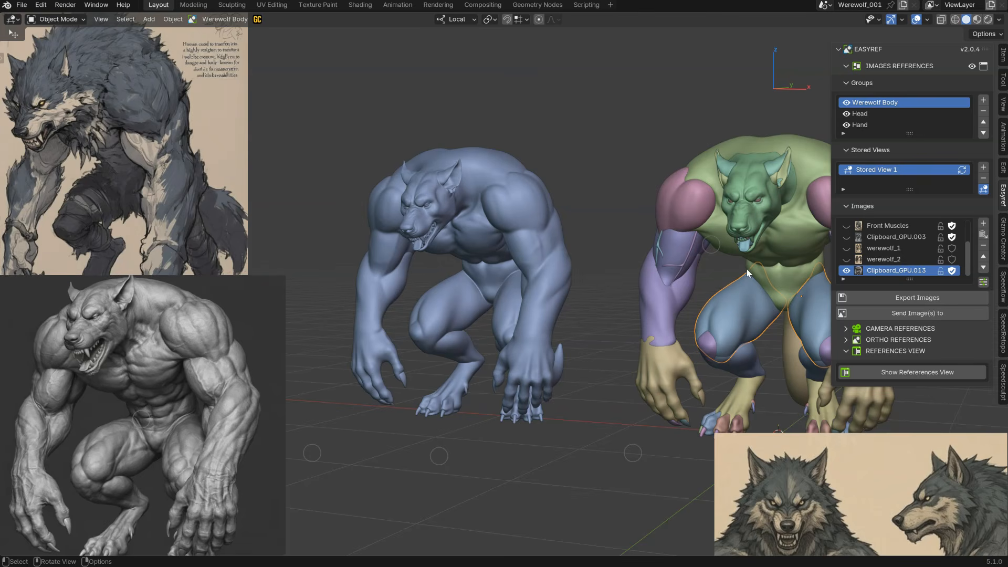
- Compare the coloured and blue werewolf sculpts with the grey reference, and select the blue sculpt for a closer view
{"action": "middle_click_drag", "start_coordinate": [747, 268], "coordinate": [554, 251], "text": "shift"}
{"action": "scroll", "coordinate": [554, 251], "scroll_direction": "up", "scroll_amount": 4}
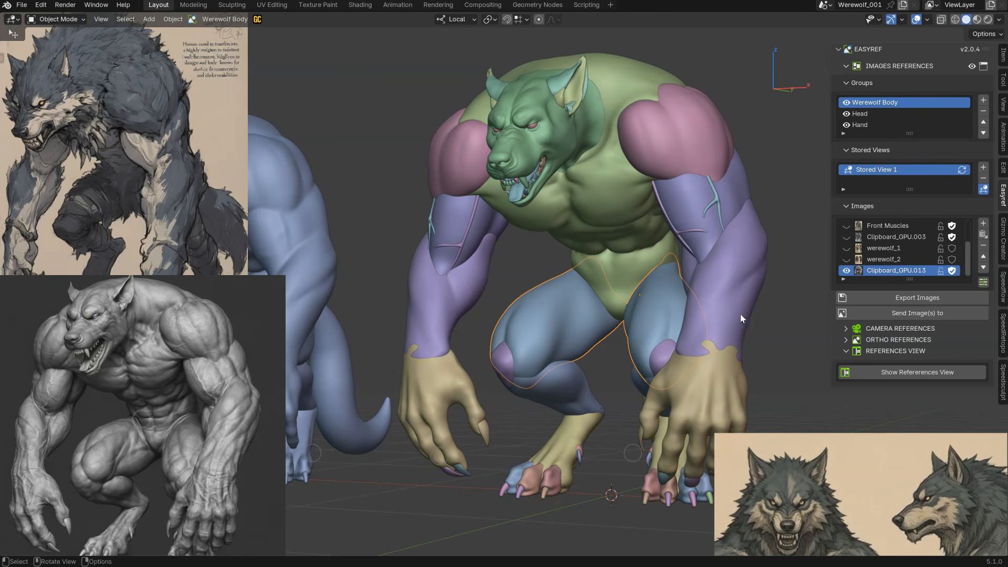
{"action": "middle_click_drag", "start_coordinate": [557, 313], "coordinate": [410, 276], "text": "shift"}
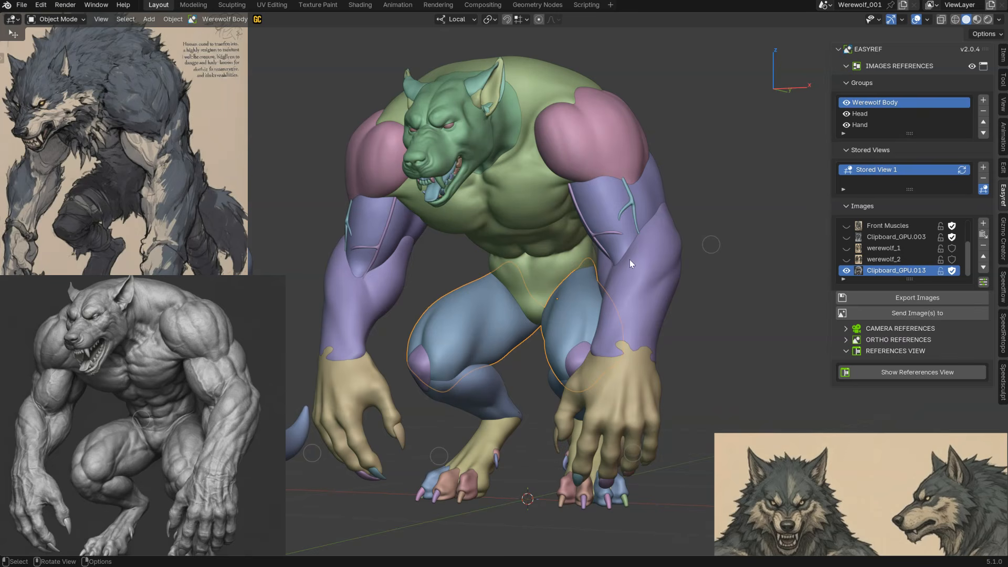
{"action": "middle_click_drag", "start_coordinate": [374, 308], "coordinate": [924, 342], "text": "shift"}
{"action": "left_click", "coordinate": [553, 299]}
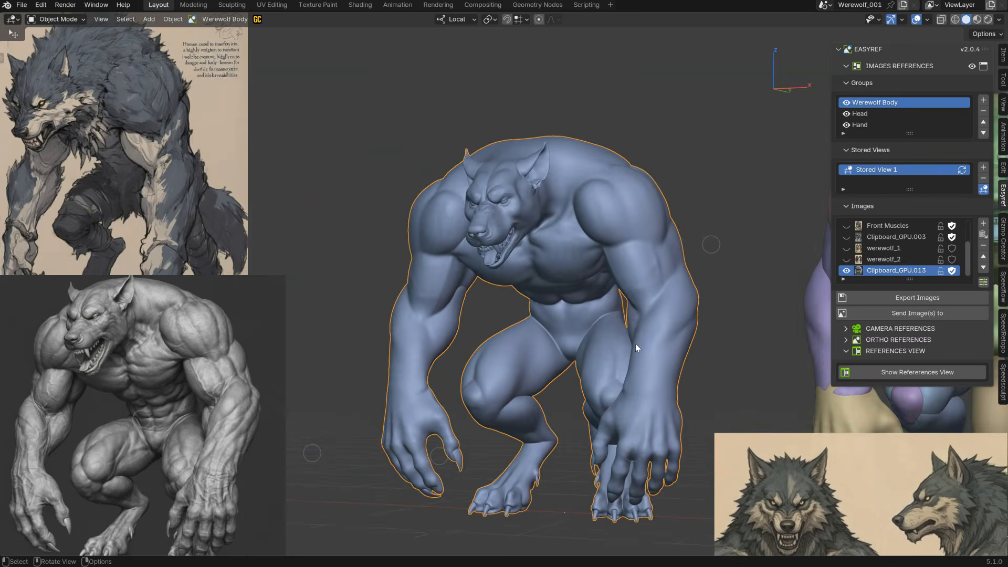
{"action": "middle_click_drag", "start_coordinate": [635, 344], "coordinate": [584, 307], "text": "shift"}
{"action": "scroll", "coordinate": [552, 318], "scroll_direction": "up", "scroll_amount": 2}
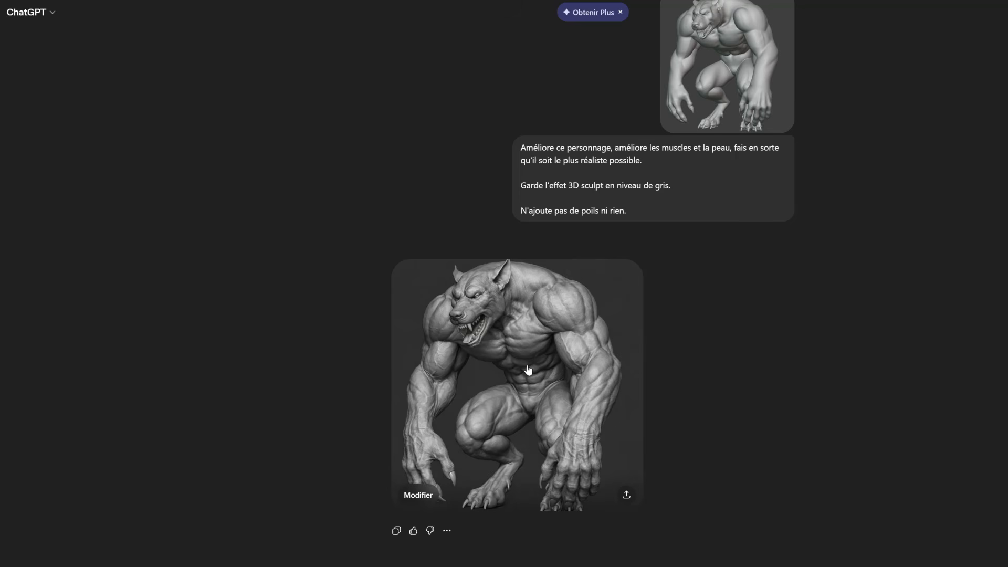
- Ask ChatGPT for a back version of the character, and add the generated image to Blender over the furry werewolf reference
{"action": "key", "text": "Return"}
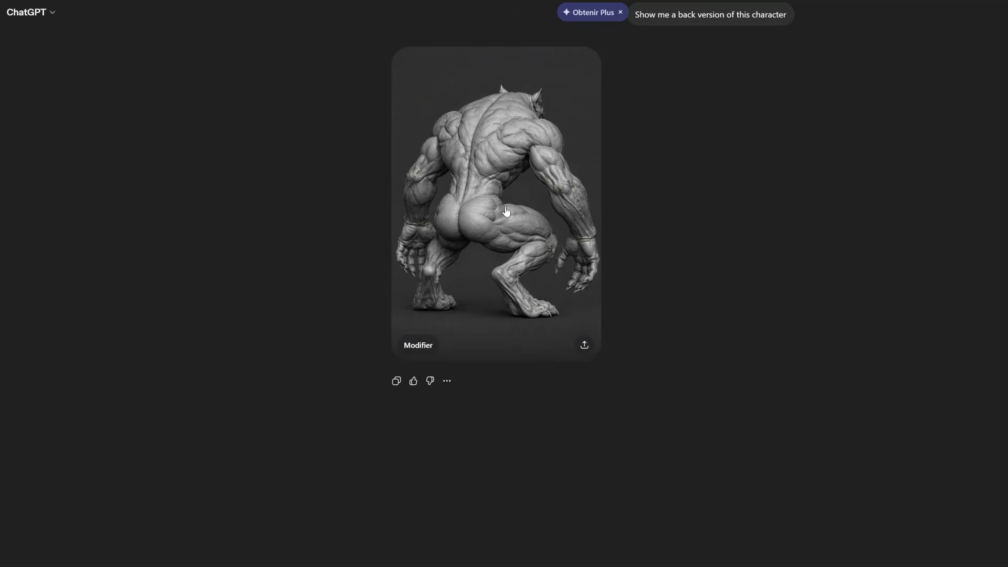
{"action": "left_click", "coordinate": [506, 211]}
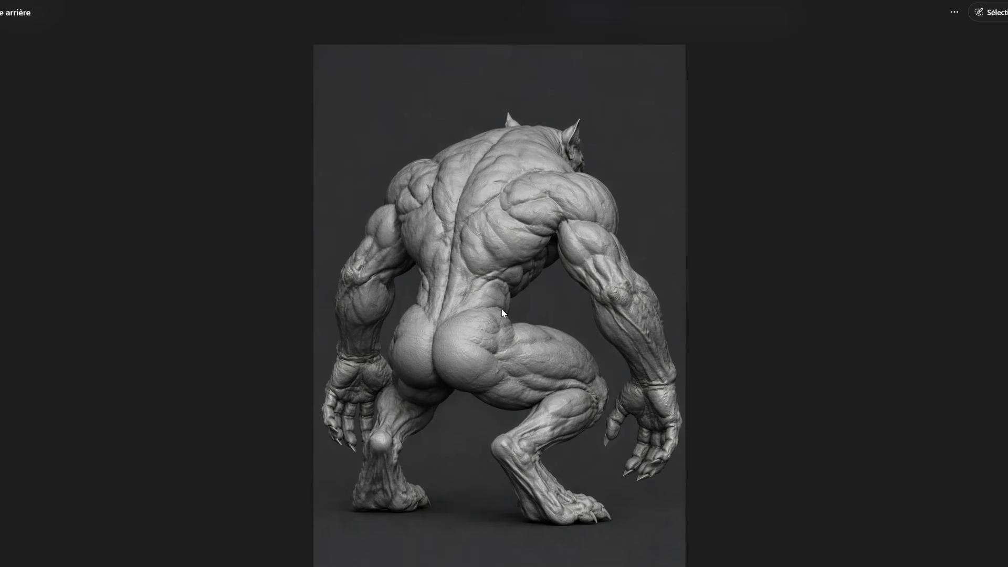
{"action": "right_click", "coordinate": [483, 238]}
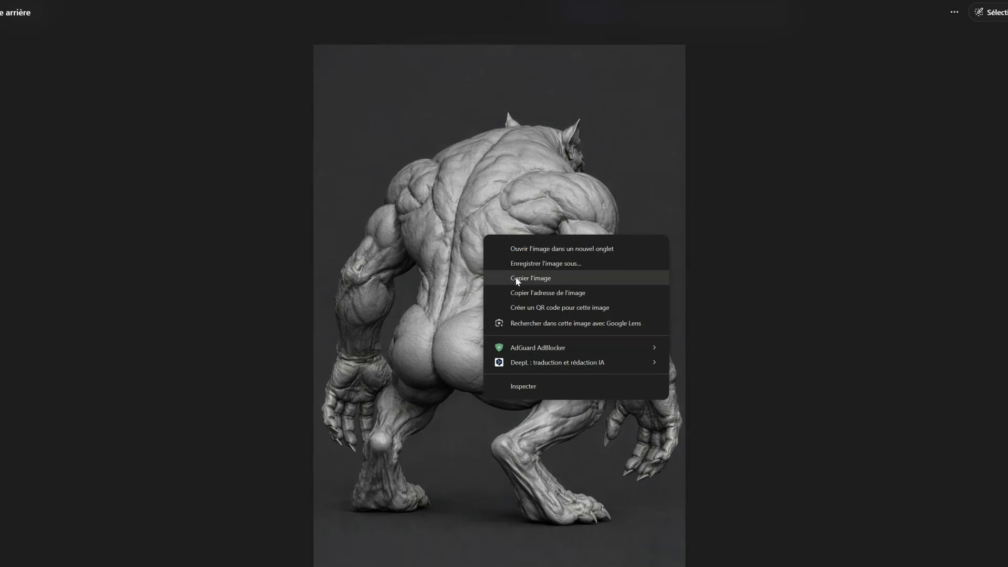
{"action": "left_click", "coordinate": [517, 279]}
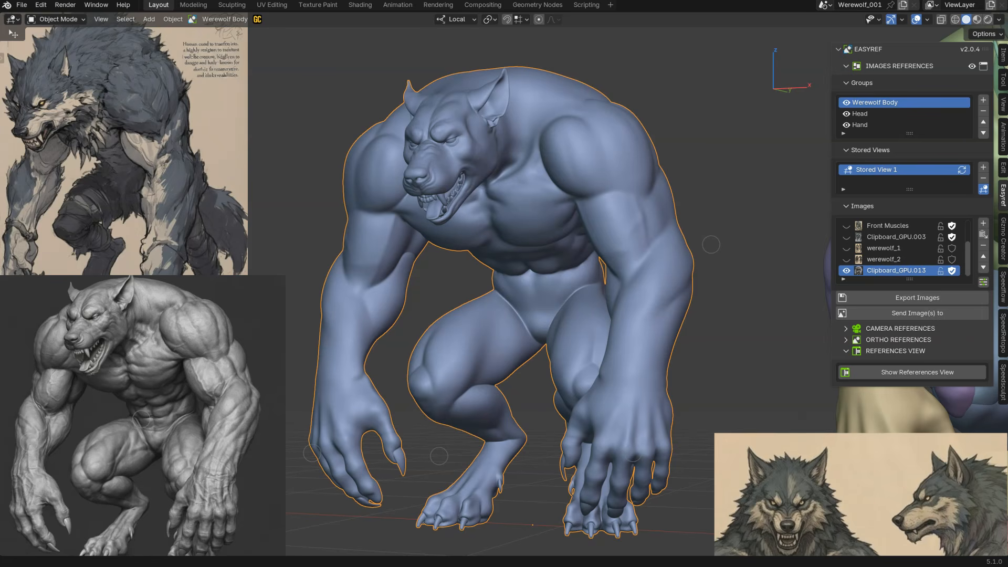
{"action": "left_click", "coordinate": [984, 234]}
{"action": "mouse_move", "coordinate": [501, 287]}
{"action": "left_mouse_down"}
{"action": "mouse_move", "coordinate": [322, 401]}
{"action": "mouse_move", "coordinate": [349, 444]}
{"action": "mouse_move", "coordinate": [366, 421]}
{"action": "mouse_move", "coordinate": [363, 436]}
{"action": "mouse_move", "coordinate": [162, 180]}
{"action": "mouse_move", "coordinate": [103, 157]}
{"action": "left_mouse_up"}
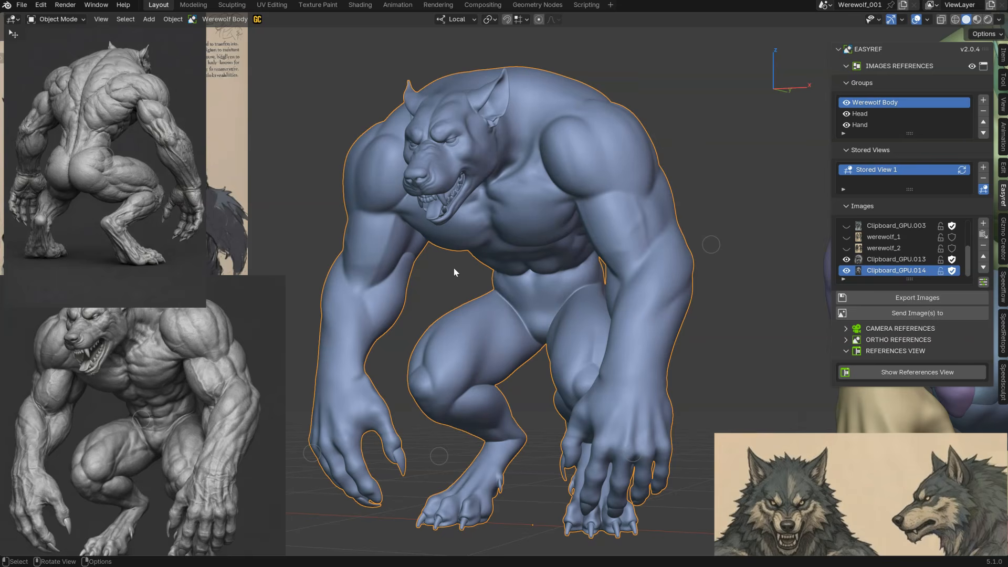
- Lock the werewolf_2, werewolf_1, Clipboard_GPU.003 and Front Muscles images, and hide the Reference image
{"action": "scroll", "coordinate": [878, 246], "scroll_direction": "up", "scroll_amount": 1}
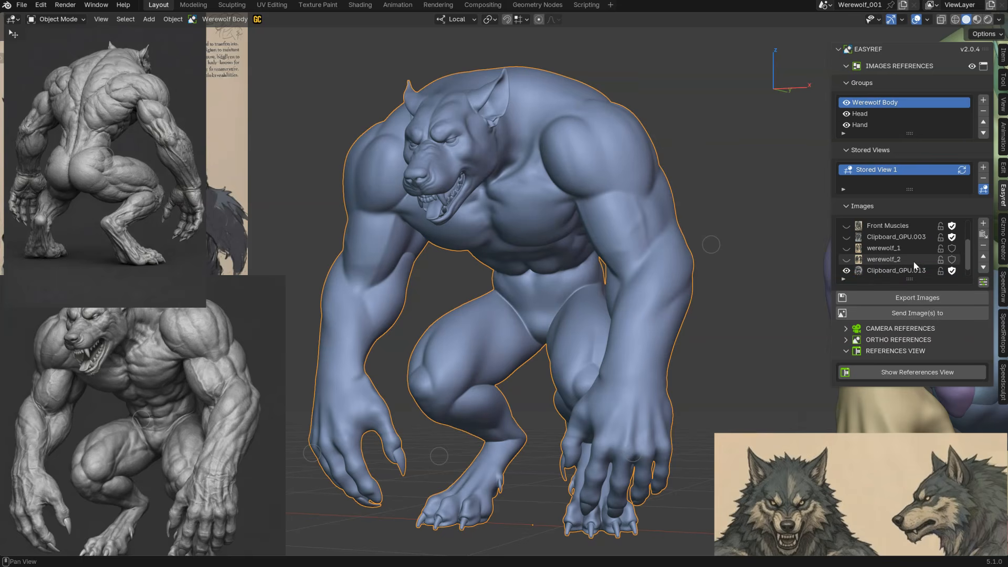
{"action": "left_click", "coordinate": [940, 260]}
{"action": "left_click", "coordinate": [940, 249]}
{"action": "left_click", "coordinate": [940, 238]}
{"action": "scroll", "coordinate": [895, 246], "scroll_direction": "up", "scroll_amount": 1}
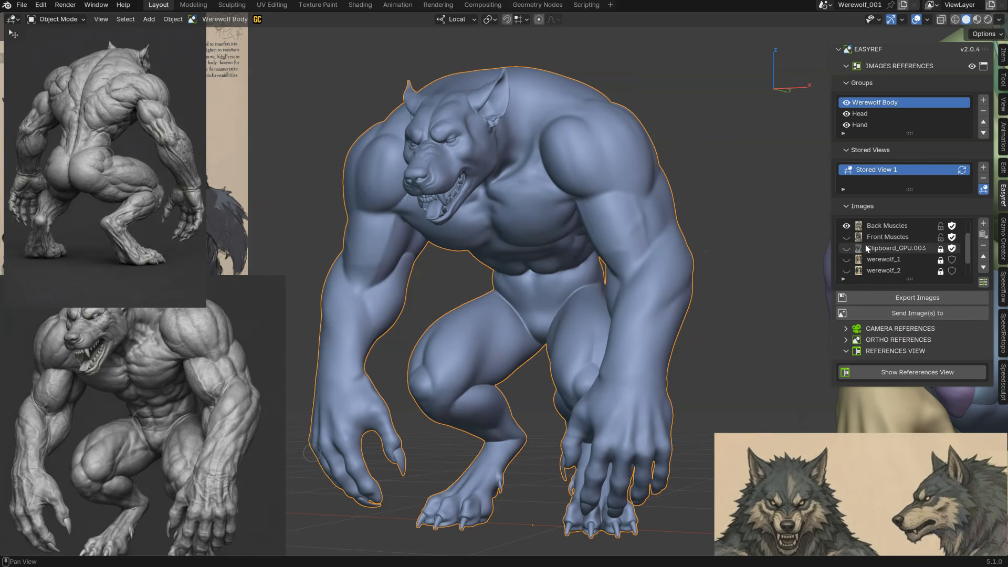
{"action": "left_click", "coordinate": [940, 237]}
{"action": "scroll", "coordinate": [903, 244], "scroll_direction": "up", "scroll_amount": 2}
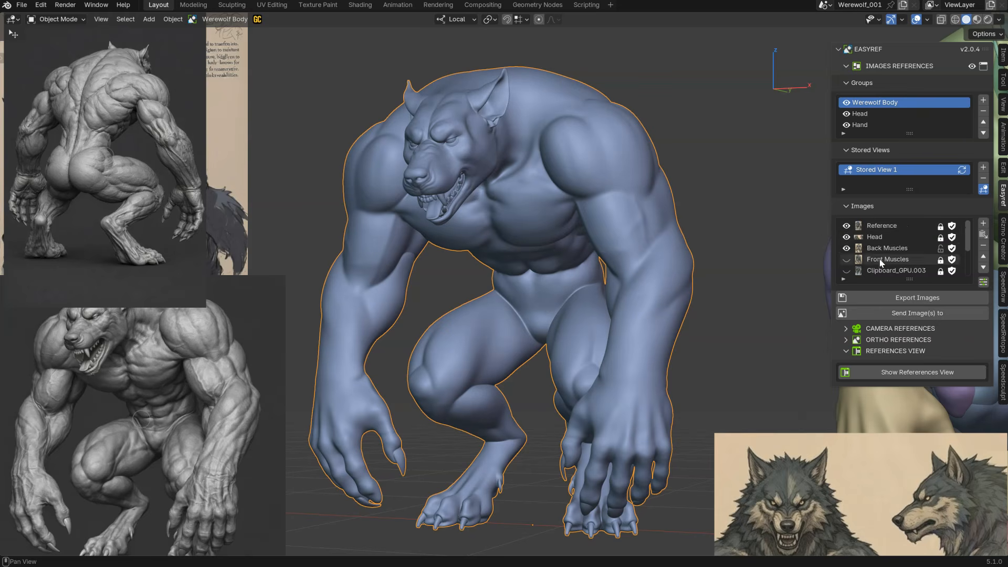
{"action": "left_click", "coordinate": [846, 225]}
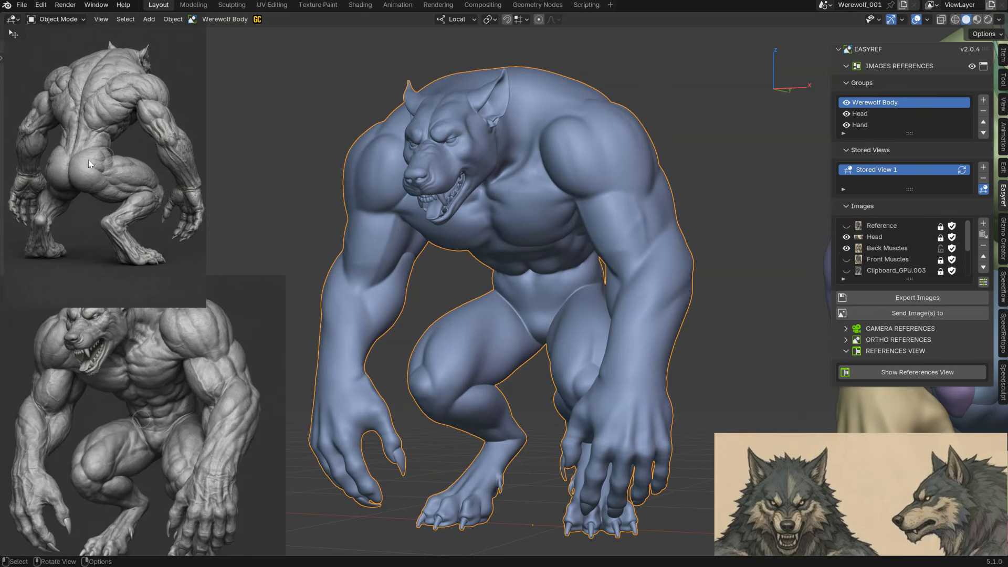
- Enlarge the back-view image over the sculpt and take a cropped screen capture of its back, arms and hips
{"action": "left_click_drag", "start_coordinate": [107, 152], "coordinate": [496, 339]}
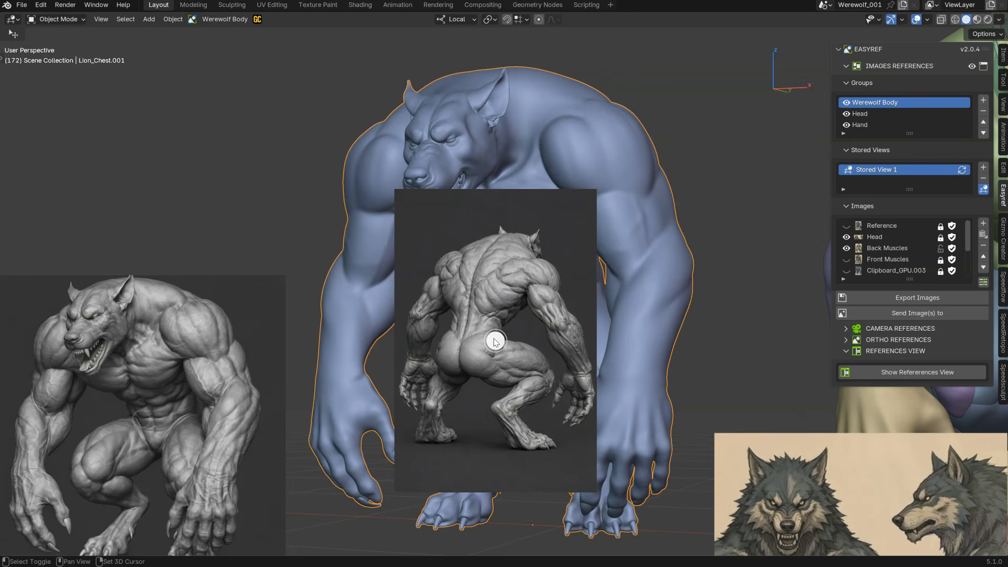
{"action": "scroll", "coordinate": [513, 341], "scroll_direction": "up", "scroll_amount": 5}
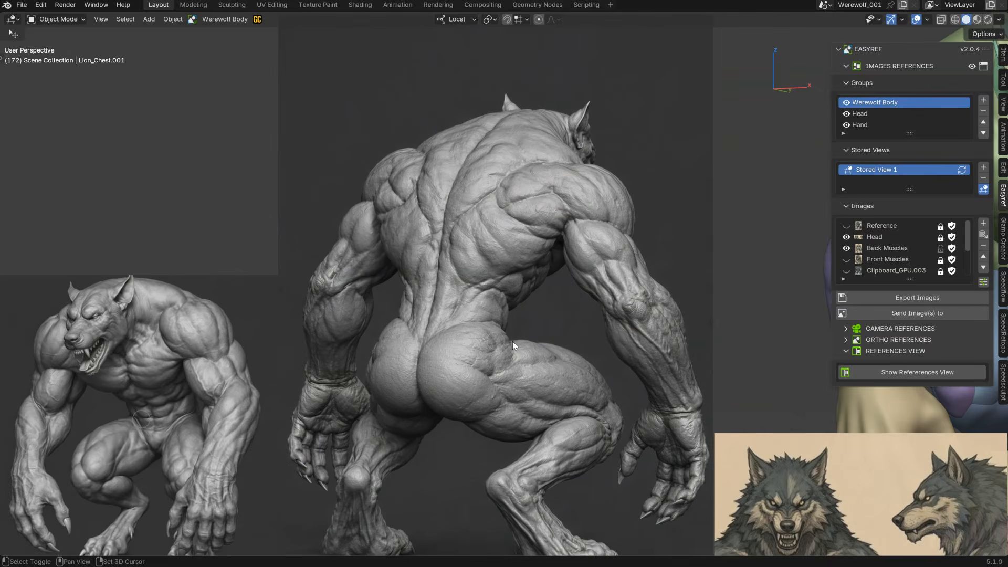
{"action": "left_click_drag", "start_coordinate": [496, 341], "coordinate": [493, 352]}
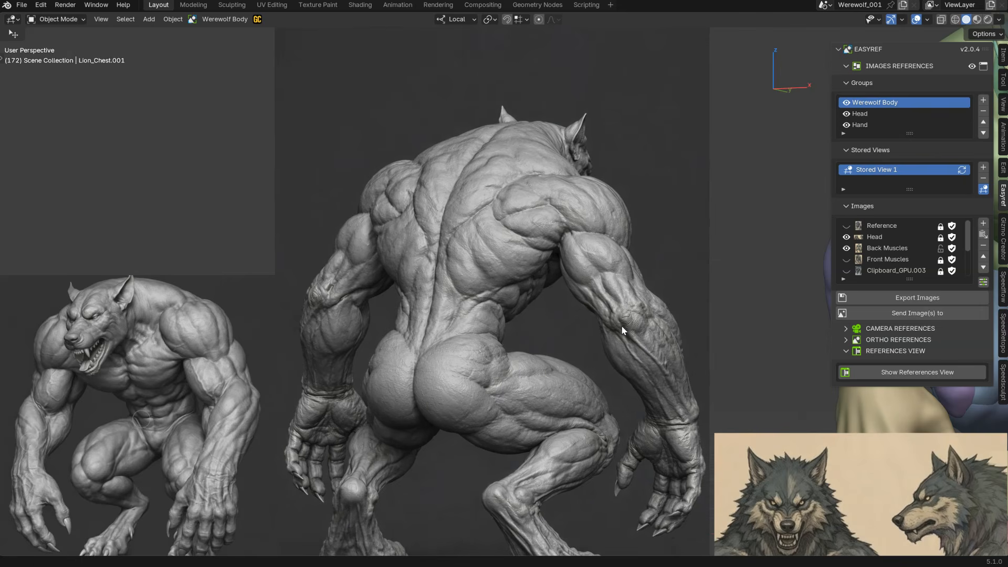
{"action": "key", "text": "super+shift+s"}
{"action": "left_click_drag", "start_coordinate": [649, 93], "coordinate": [337, 463]}
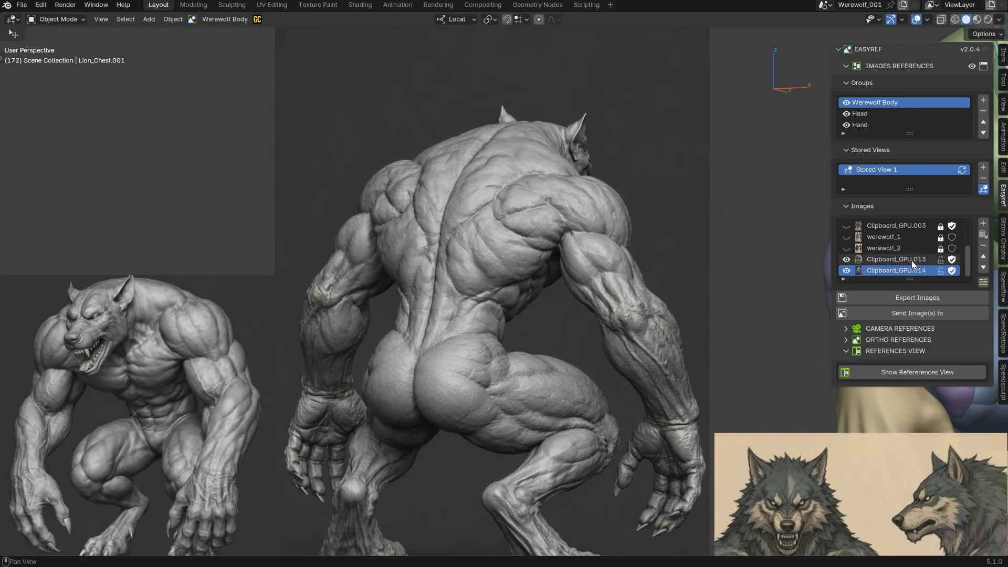
- Hide and lock Clipboard_GPU.014, and place the cropped back capture as a new reference above the front grey sculpt image
{"action": "left_click", "coordinate": [846, 271]}
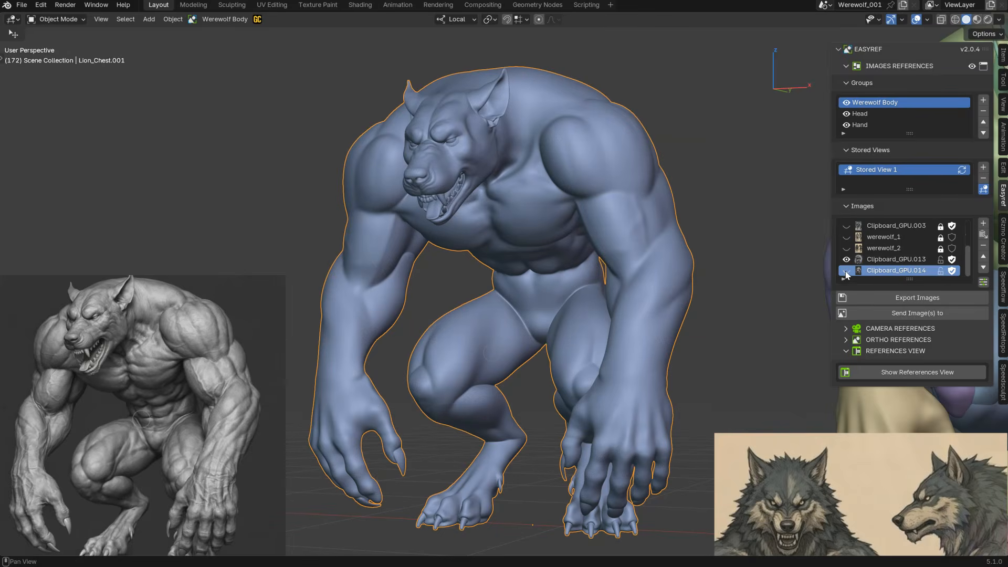
{"action": "left_click", "coordinate": [941, 271]}
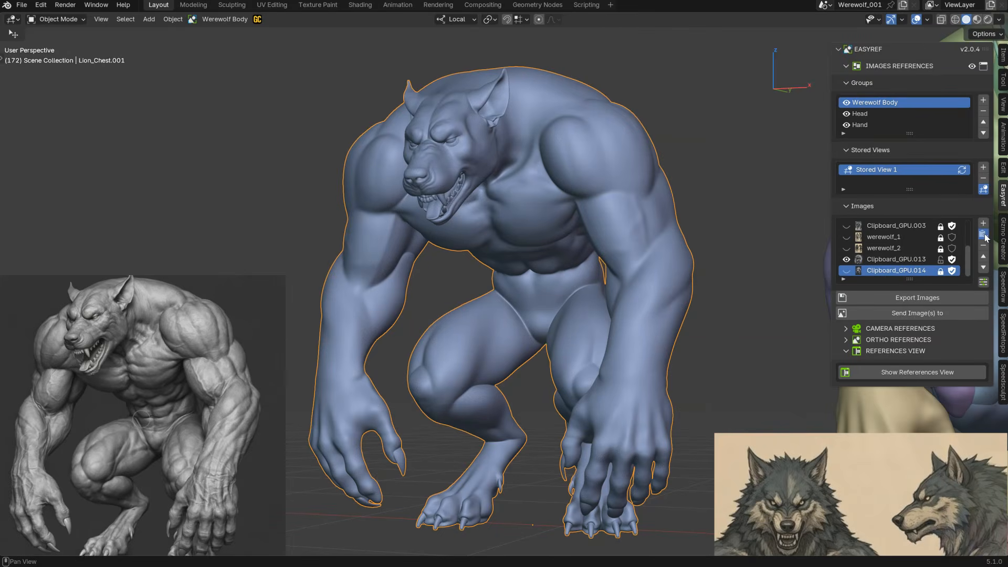
{"action": "left_click", "coordinate": [984, 234]}
{"action": "left_click", "coordinate": [135, 164]}
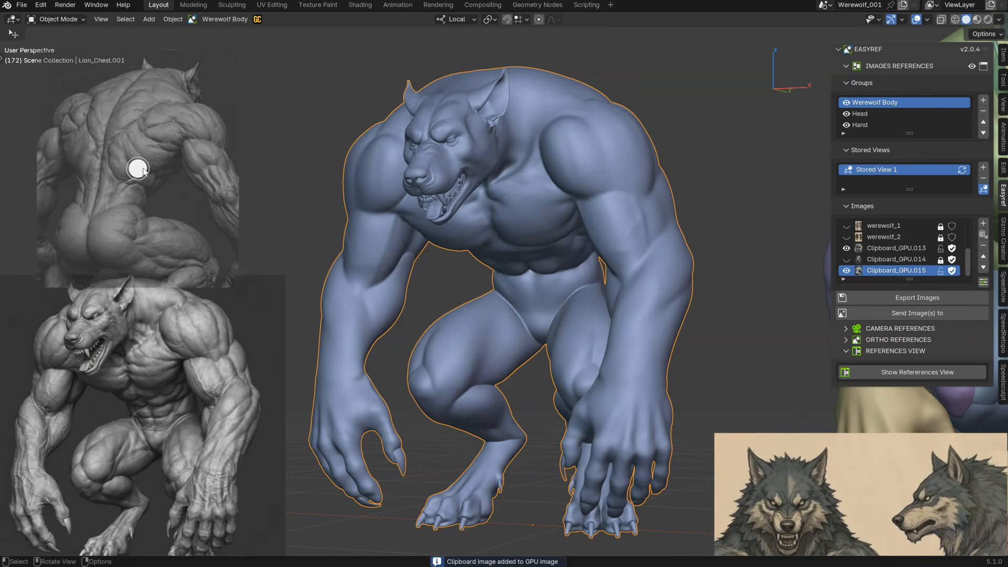
{"action": "left_click_drag", "start_coordinate": [139, 159], "coordinate": [115, 152]}
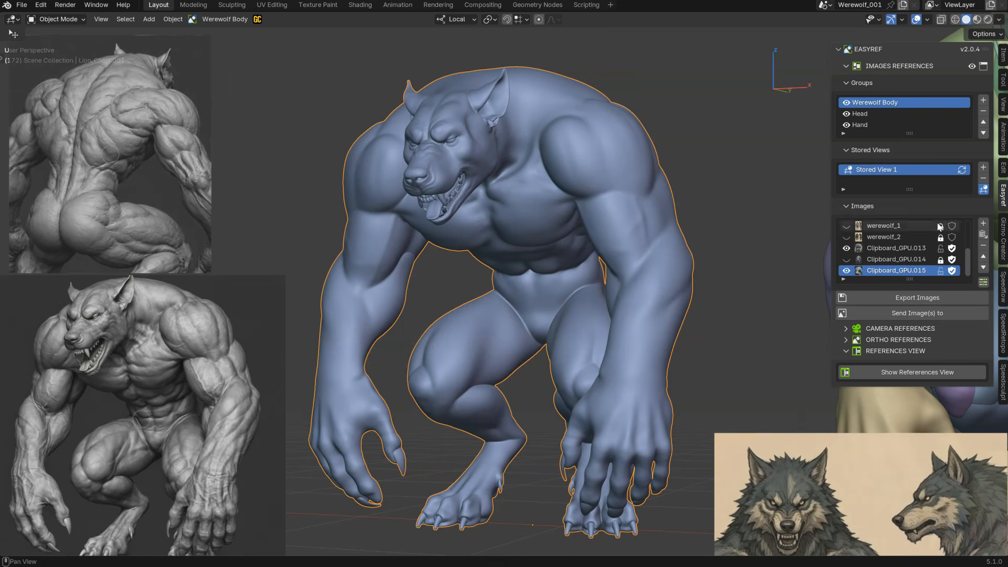
- Enlarge the front grey sculpt image over the model and place a cropped capture of its arm below the back reference
{"action": "left_click_drag", "start_coordinate": [151, 419], "coordinate": [148, 419]}
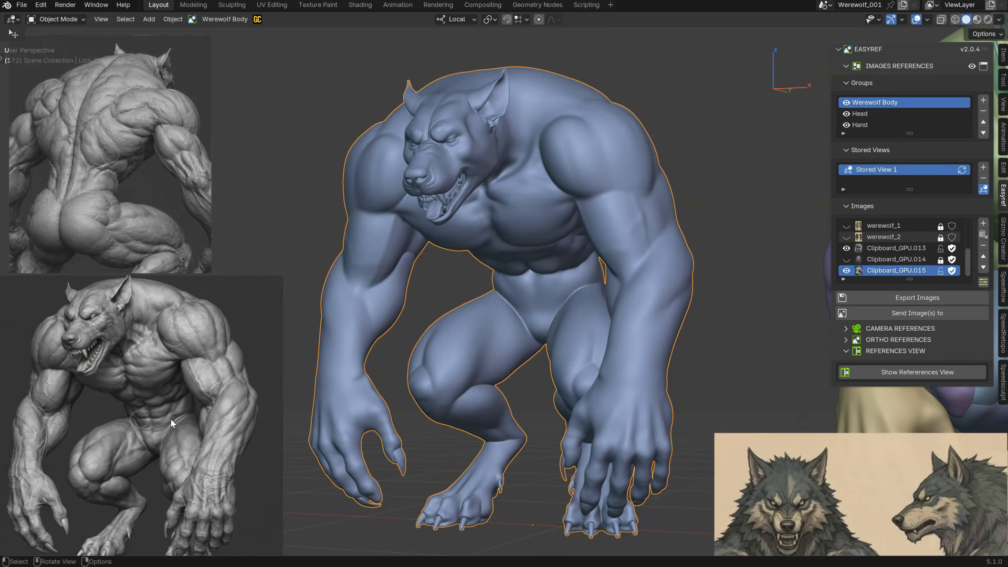
{"action": "left_click_drag", "start_coordinate": [147, 420], "coordinate": [599, 289]}
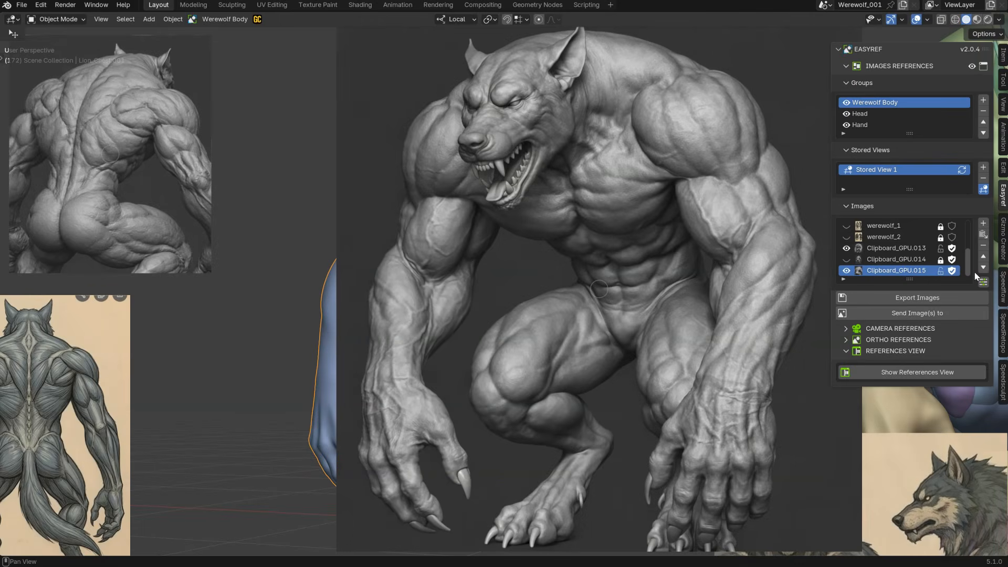
{"action": "left_click", "coordinate": [984, 235]}
{"action": "mouse_move", "coordinate": [485, 287]}
{"action": "left_mouse_down"}
{"action": "mouse_move", "coordinate": [200, 337]}
{"action": "mouse_move", "coordinate": [62, 405]}
{"action": "mouse_move", "coordinate": [113, 401]}
{"action": "mouse_move", "coordinate": [84, 402]}
{"action": "mouse_move", "coordinate": [65, 367]}
{"action": "mouse_move", "coordinate": [45, 427]}
{"action": "left_mouse_up"}
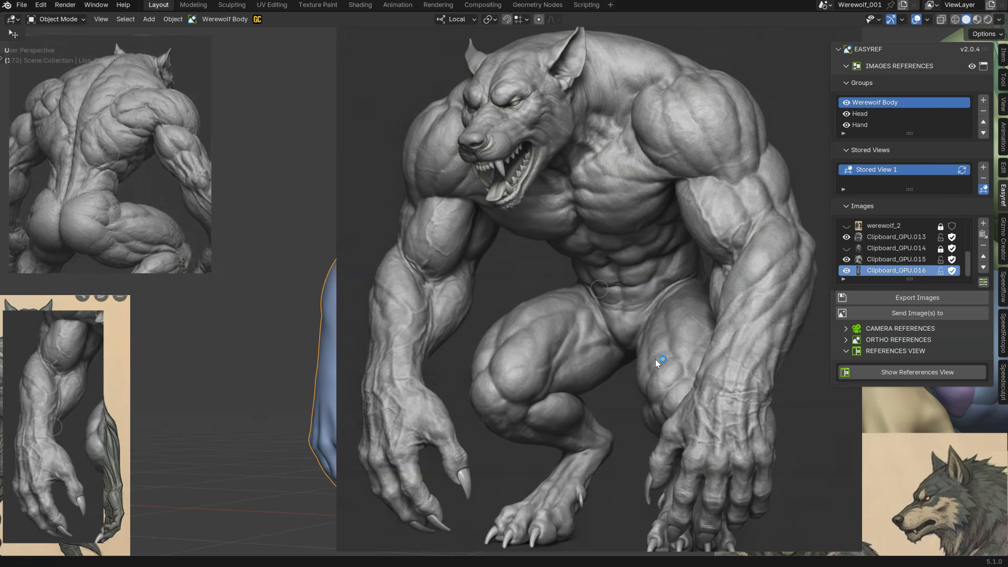
- Capture the thigh and knee area of the enlarged grey sculpt and place the crop as a reference beside the arm crop
{"action": "key", "text": "super+shift+s"}
{"action": "left_click_drag", "start_coordinate": [605, 264], "coordinate": [463, 430]}
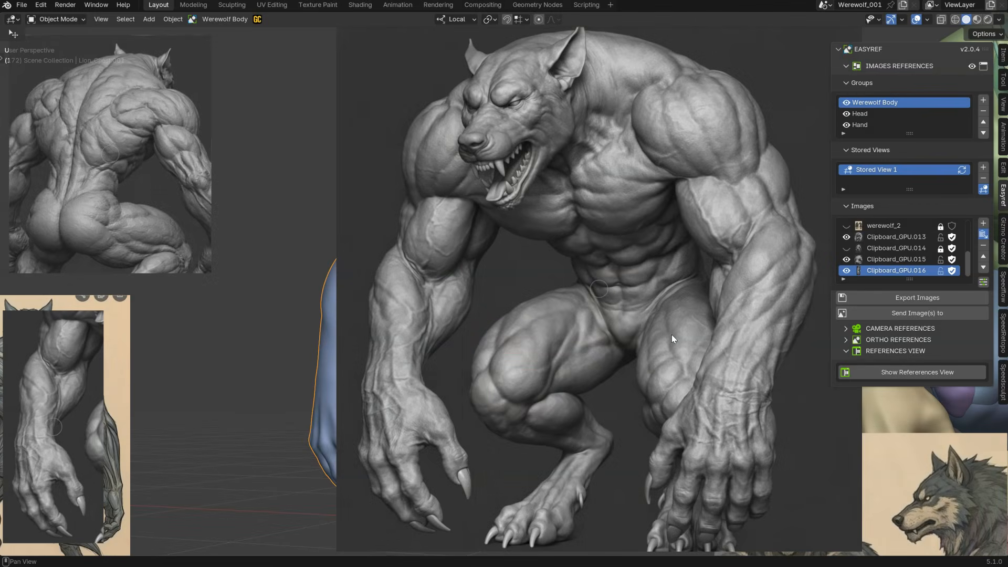
{"action": "left_click", "coordinate": [985, 235]}
{"action": "left_click_drag", "start_coordinate": [496, 289], "coordinate": [228, 450]}
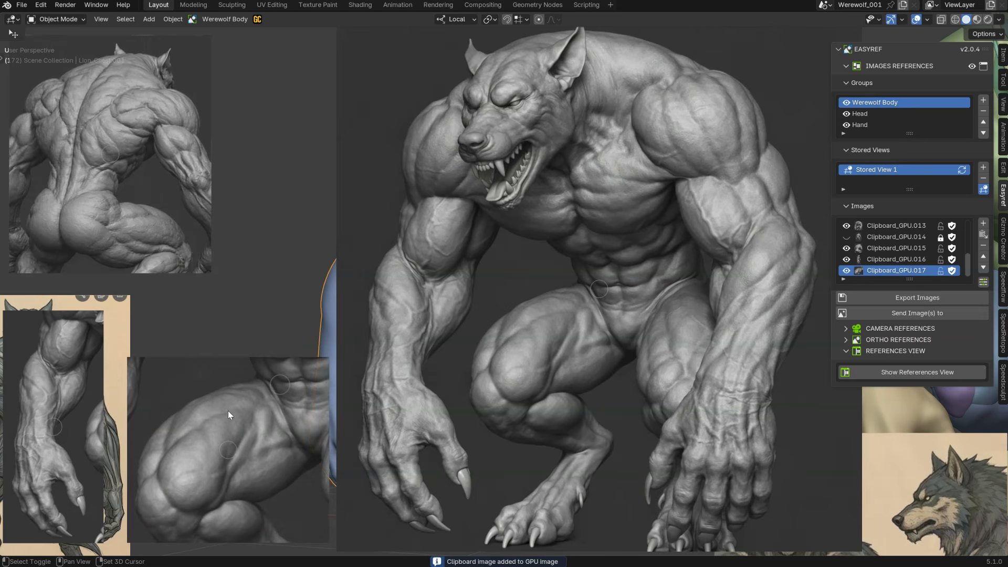
- Hide the Back Muscles and Head images, locking Back Muscles, and move the thigh crop up against the arm crop
{"action": "scroll", "coordinate": [901, 244], "scroll_direction": "up", "scroll_amount": 2}
{"action": "scroll", "coordinate": [901, 243], "scroll_direction": "up", "scroll_amount": 6}
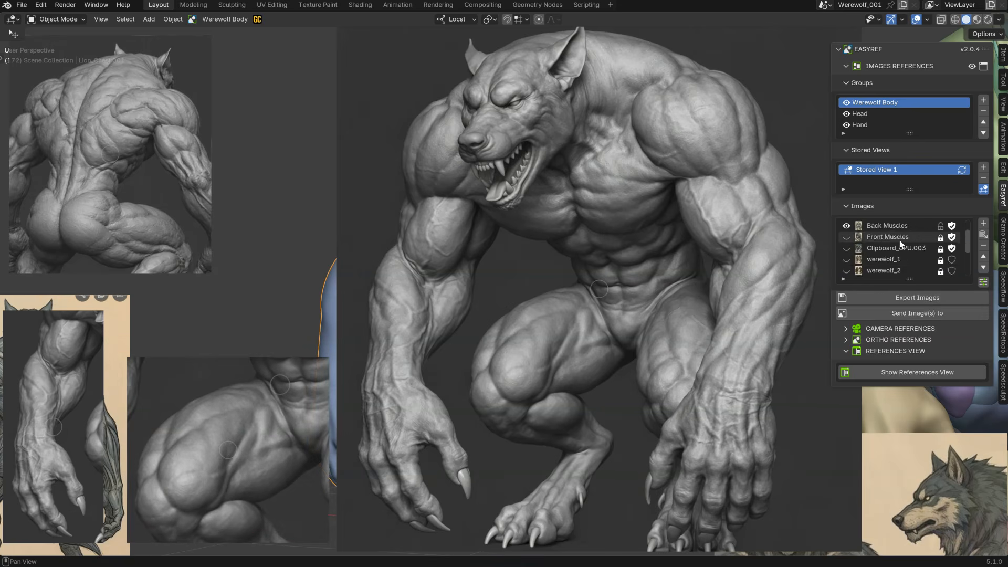
{"action": "left_click", "coordinate": [846, 237]}
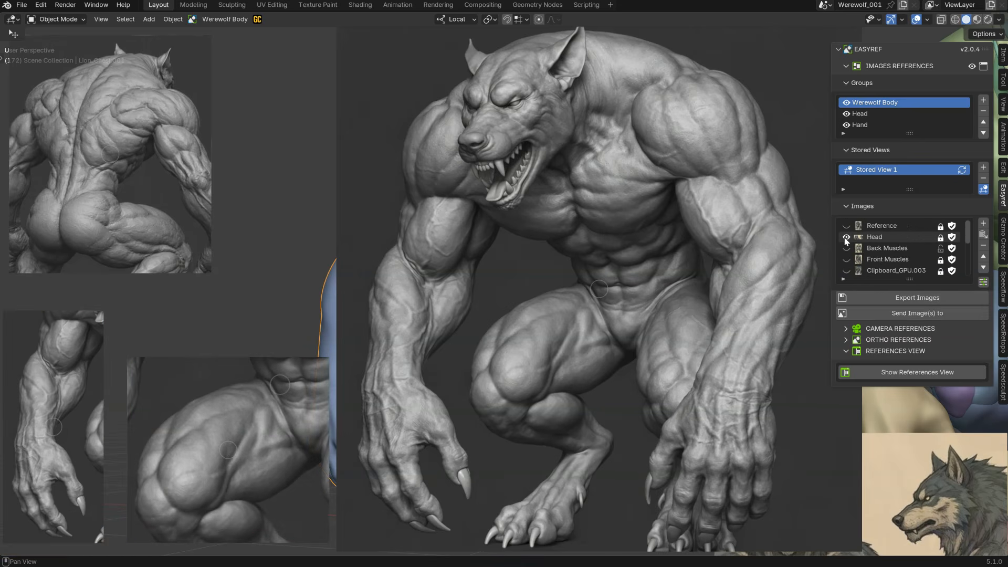
{"action": "left_click", "coordinate": [941, 238]}
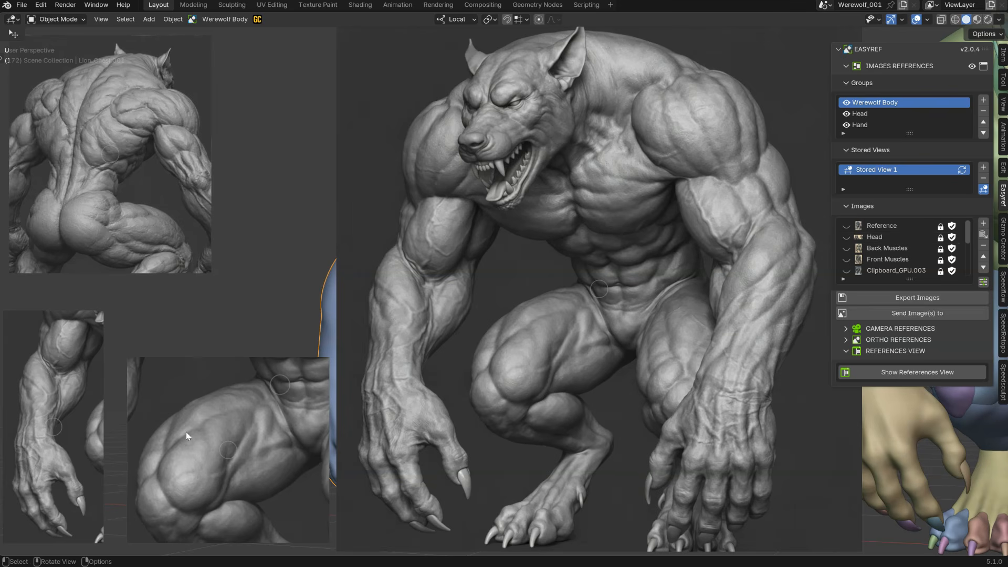
{"action": "left_click_drag", "start_coordinate": [226, 448], "coordinate": [209, 462]}
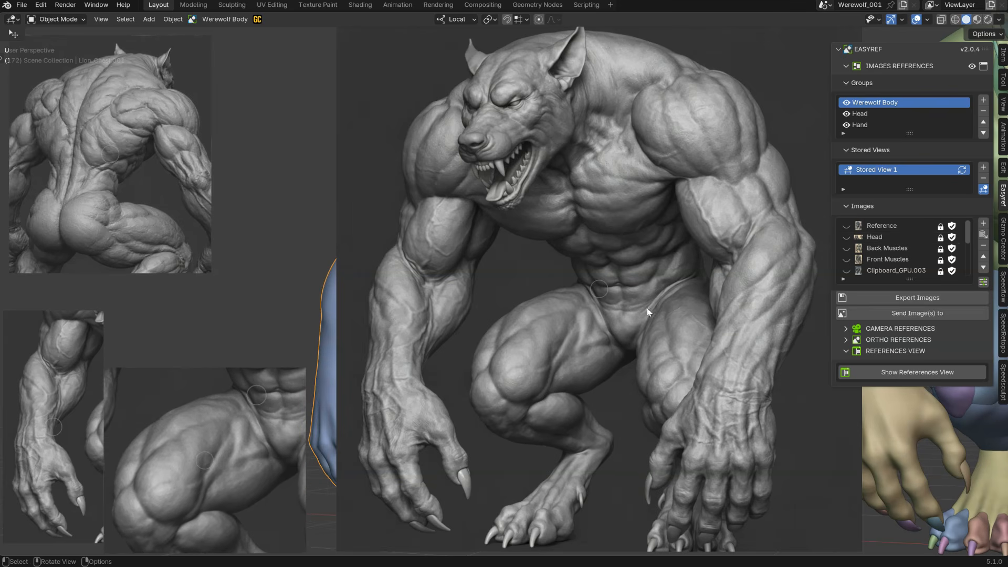
- Move the front grey sculpt image closer to the thigh crop, and hide and lock Clipboard_GPU.013
{"action": "left_click_drag", "start_coordinate": [603, 290], "coordinate": [554, 291]}
{"action": "scroll", "coordinate": [900, 247], "scroll_direction": "down", "scroll_amount": 5}
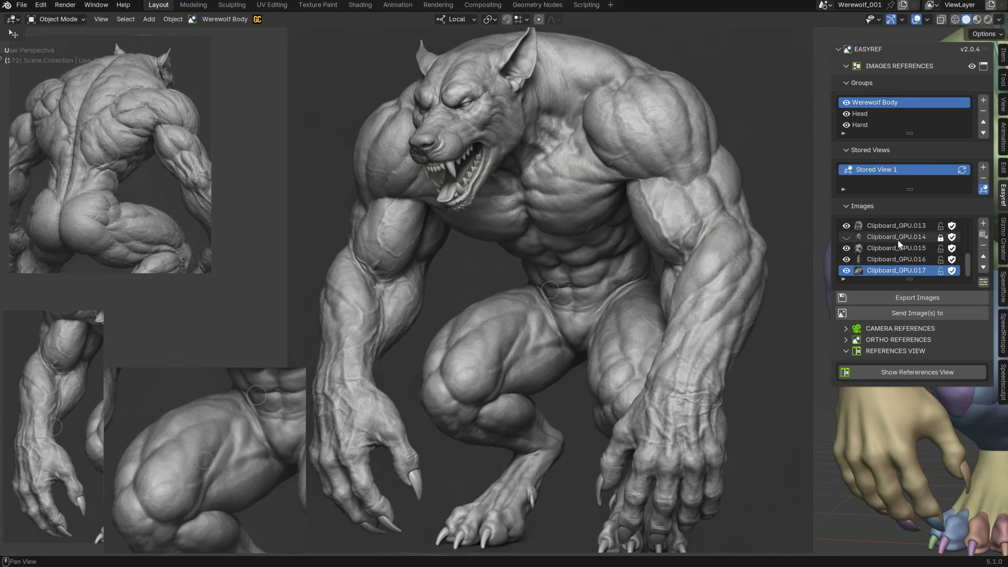
{"action": "scroll", "coordinate": [854, 237], "scroll_direction": "up", "scroll_amount": 1}
{"action": "left_click", "coordinate": [845, 240]}
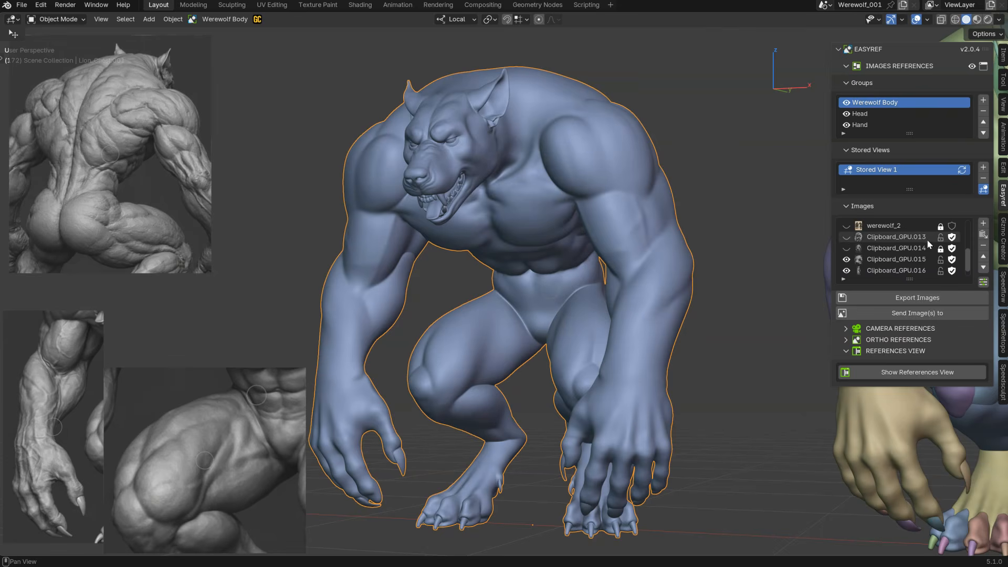
{"action": "left_click", "coordinate": [940, 237]}
{"action": "left_click", "coordinate": [847, 239]}
{"action": "left_click", "coordinate": [847, 239]}
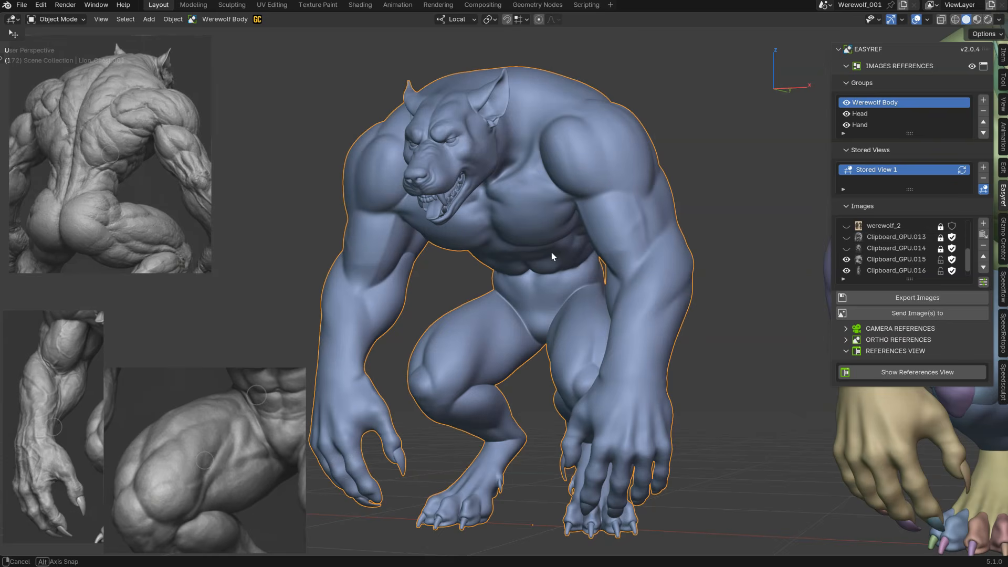
- Make Clipboard_GPU.013 visible again and send only that image to a new Camera Reference named Body
{"action": "middle_click_drag", "start_coordinate": [552, 256], "coordinate": [578, 252]}
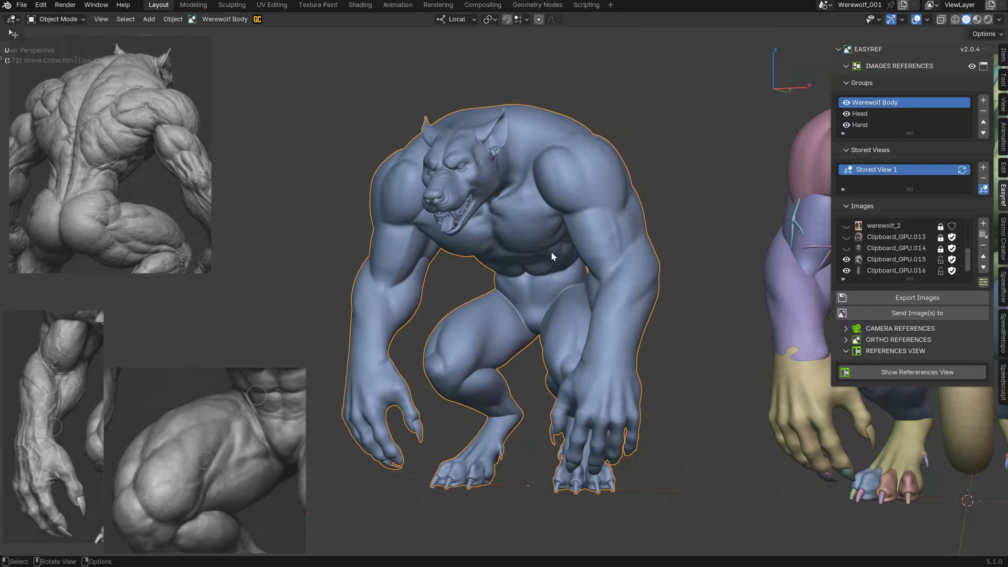
{"action": "left_click", "coordinate": [846, 239]}
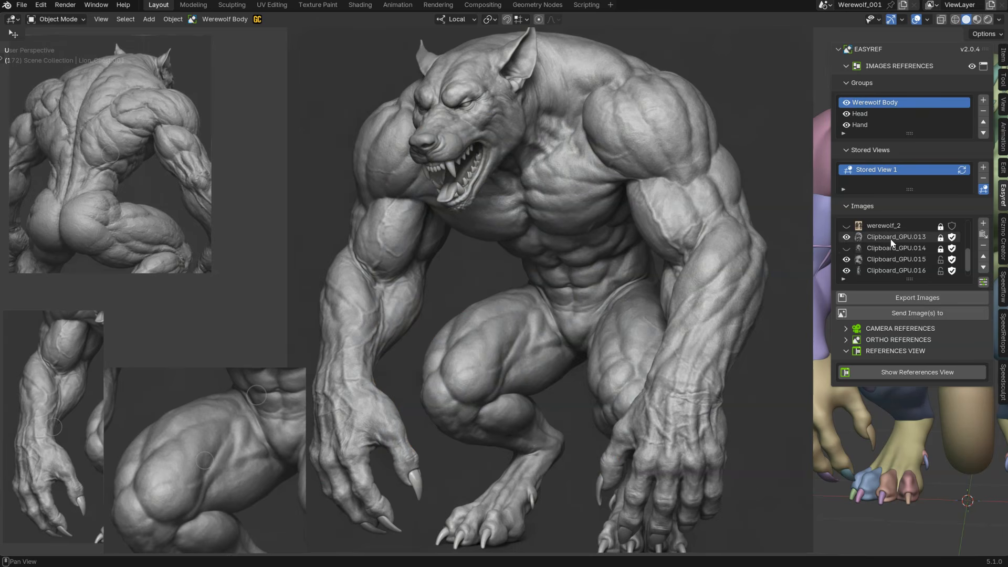
{"action": "left_click", "coordinate": [890, 315]}
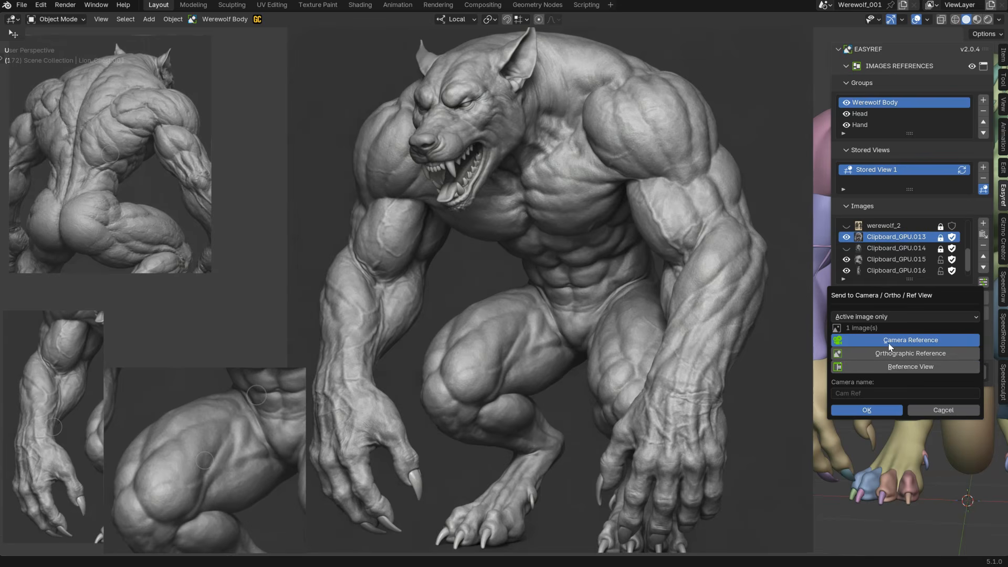
{"action": "left_click", "coordinate": [851, 394]}
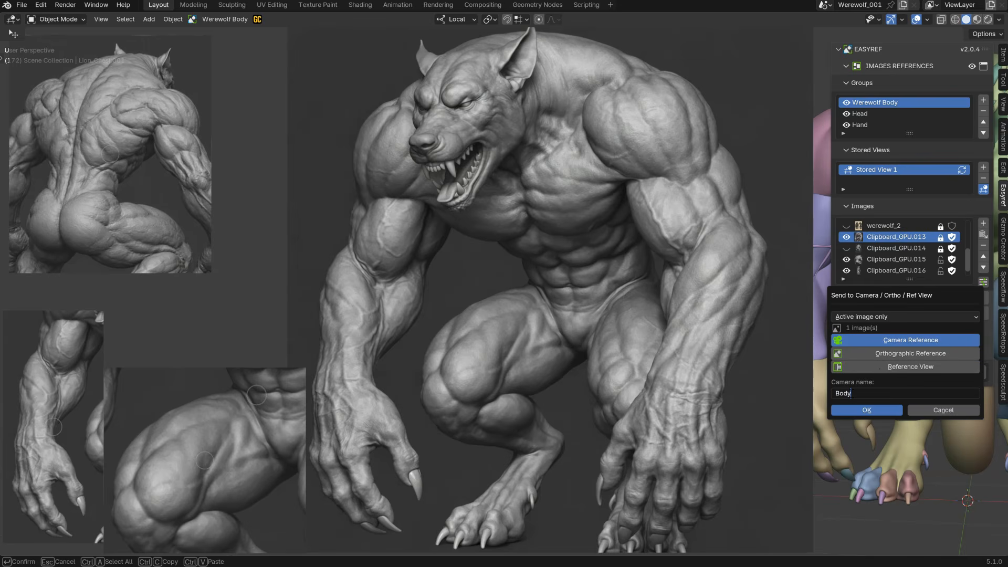
{"action": "type", "text": "Body"}
{"action": "key", "text": "Return"}
{"action": "left_click", "coordinate": [867, 410]}
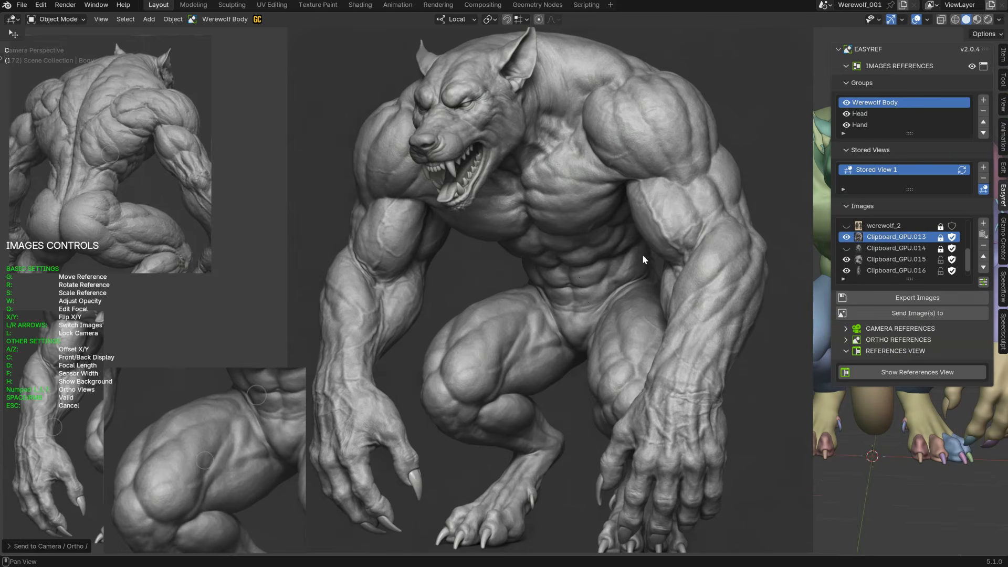
{"action": "key", "text": "space"}
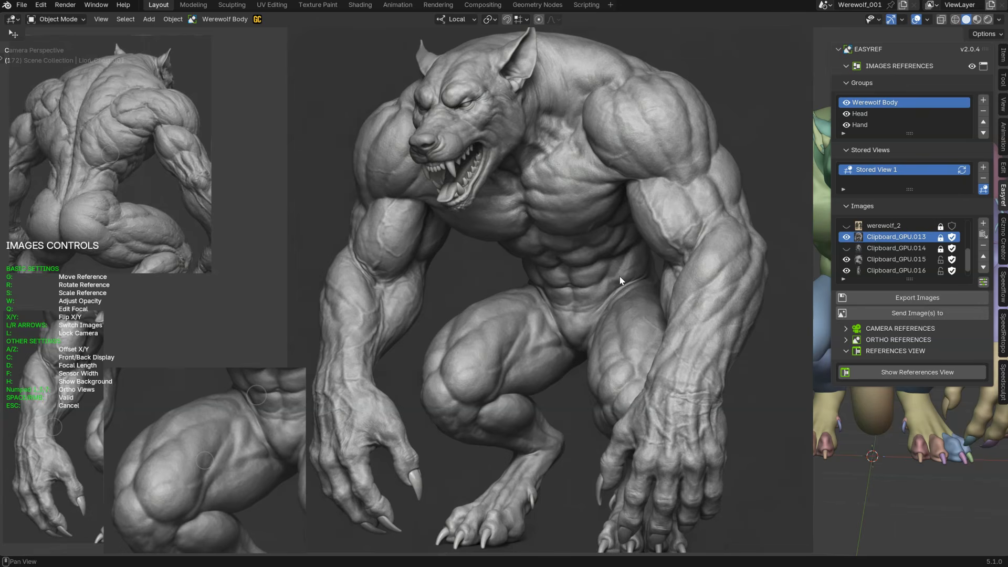
- Hide all image references, and move and scale the Body camera reference image to cover the blue werewolf
{"action": "left_click", "coordinate": [971, 67]}
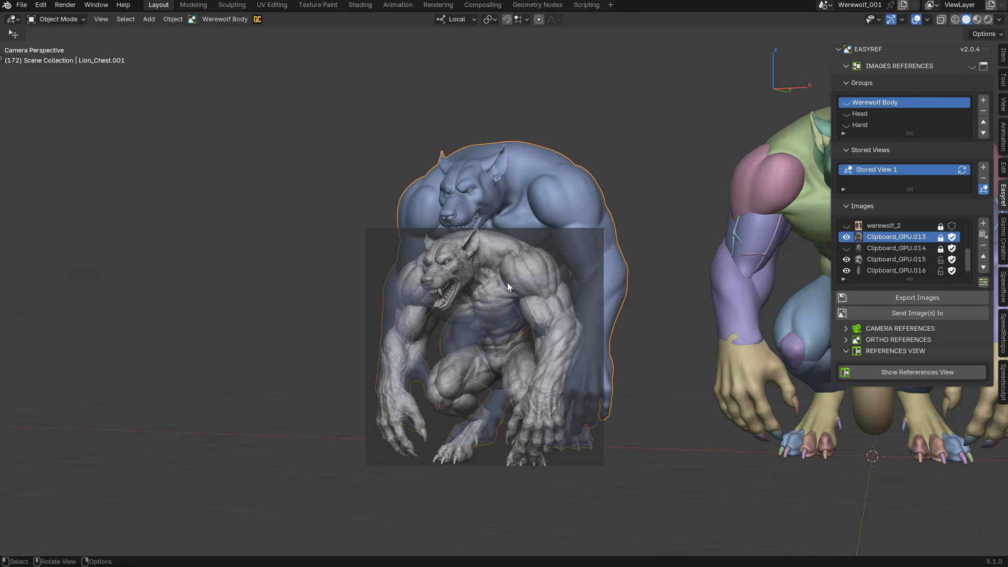
{"action": "left_click", "coordinate": [877, 328]}
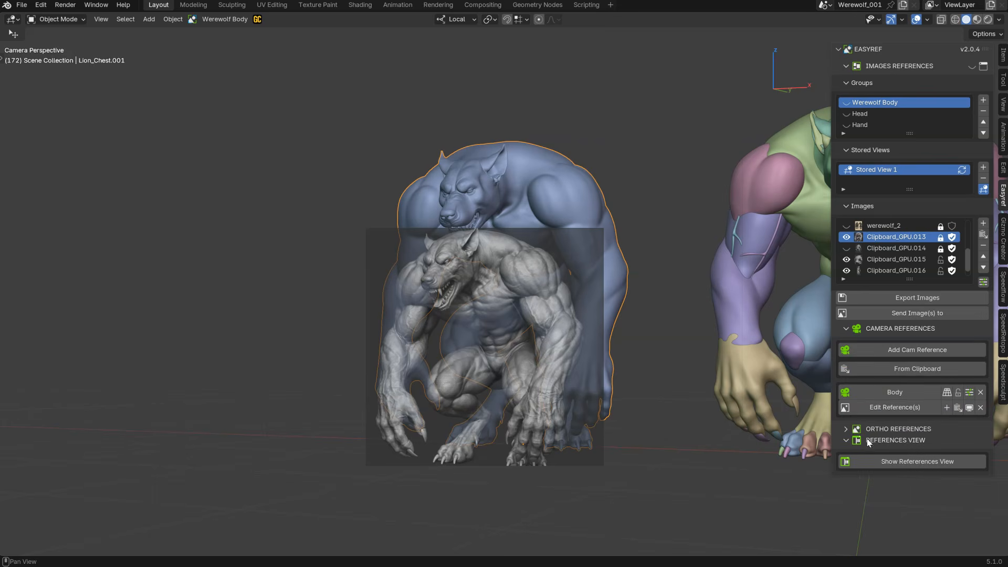
{"action": "left_click", "coordinate": [887, 407]}
{"action": "key", "text": "g"}
{"action": "key", "text": "s"}
{"action": "left_click", "coordinate": [568, 317]}
- Fine-tune the werewolf's alignment with the Body reference image and reduce the image's opacity
{"action": "middle_click_drag", "start_coordinate": [505, 295], "coordinate": [546, 278], "text": "shift"}
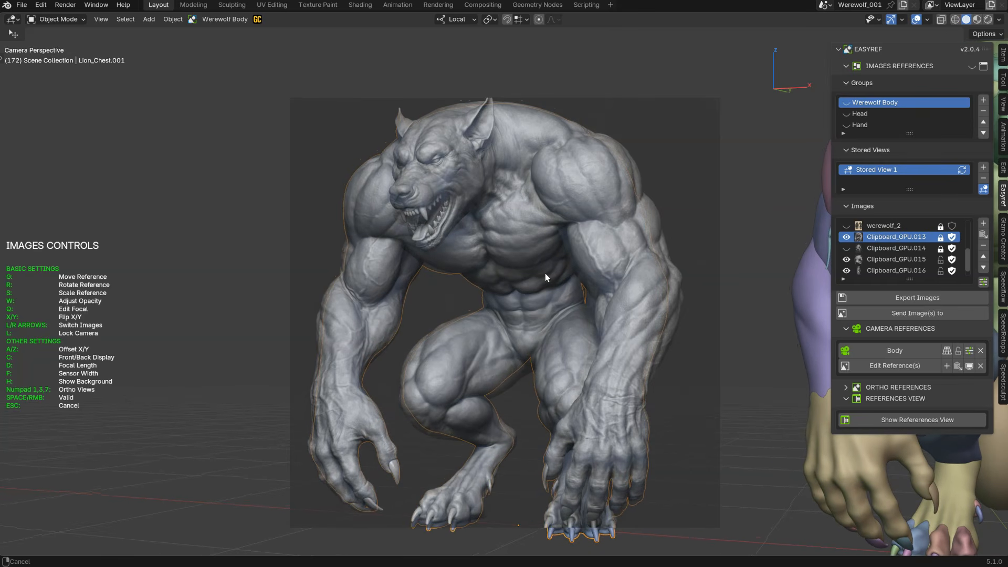
{"action": "mouse_move", "coordinate": [550, 242]}
{"action": "middle_mouse_down", "text": "shift"}
{"action": "mouse_move", "coordinate": [557, 225]}
{"action": "mouse_move", "coordinate": [552, 240]}
{"action": "middle_mouse_up", "text": "shift"}
{"action": "middle_click_drag", "start_coordinate": [551, 237], "coordinate": [546, 235], "text": "shift"}
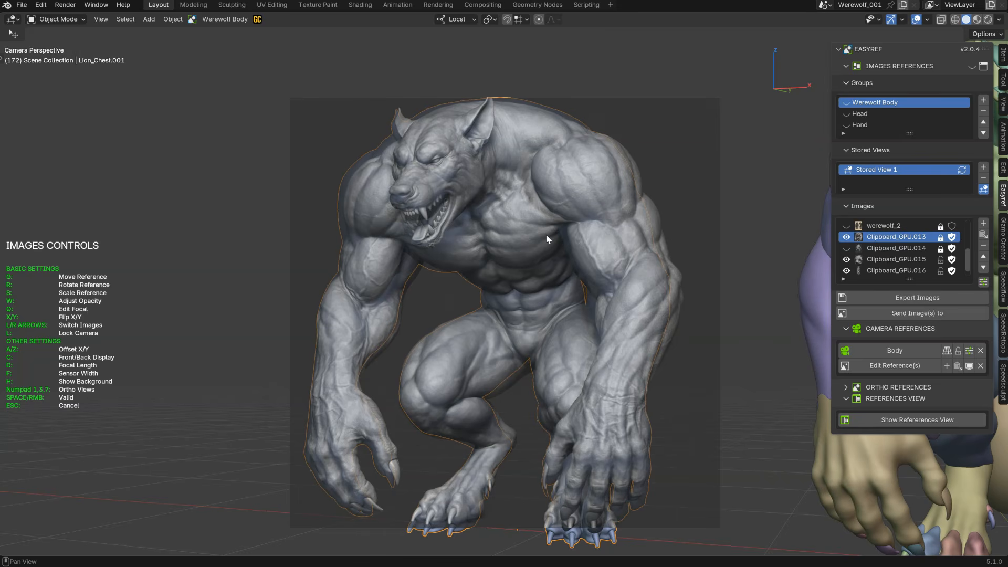
{"action": "key", "text": "w"}
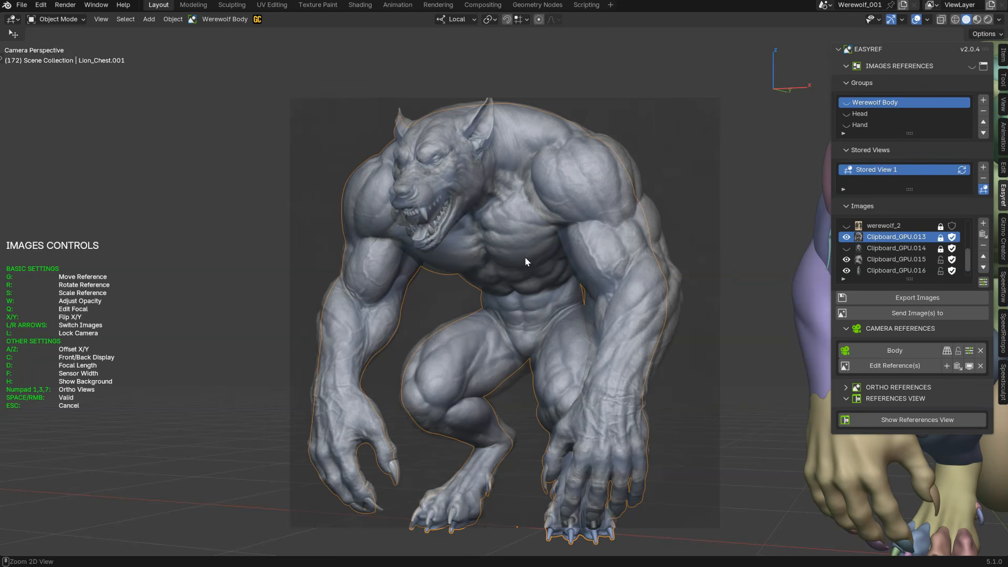
{"action": "key", "text": "space"}
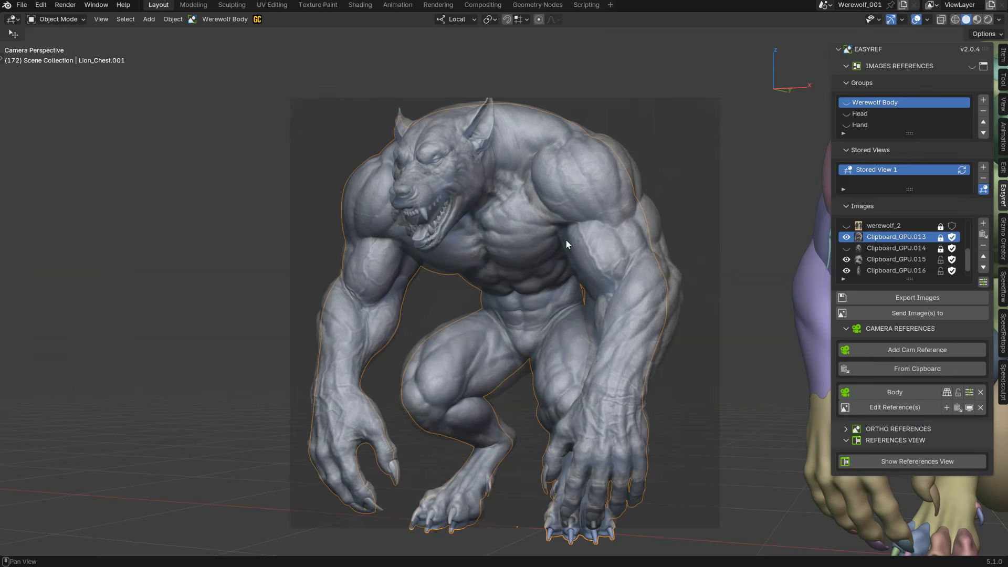
- Lock the Body camera and set the Clipboard_GPU.013 image opacity to 0.749 in its image settings
{"action": "left_click", "coordinate": [958, 394]}
{"action": "left_click", "coordinate": [437, 206]}
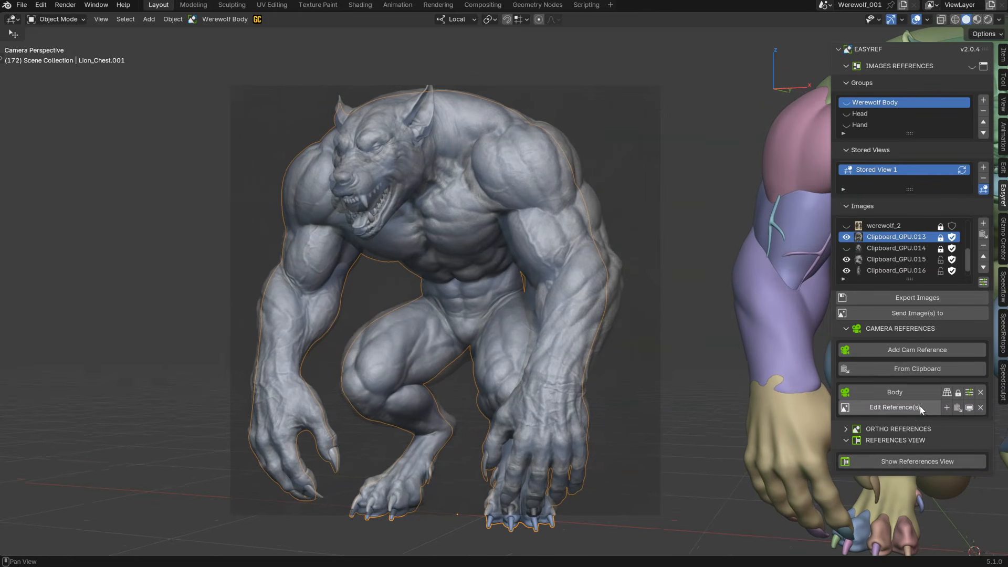
{"action": "left_click", "coordinate": [969, 393]}
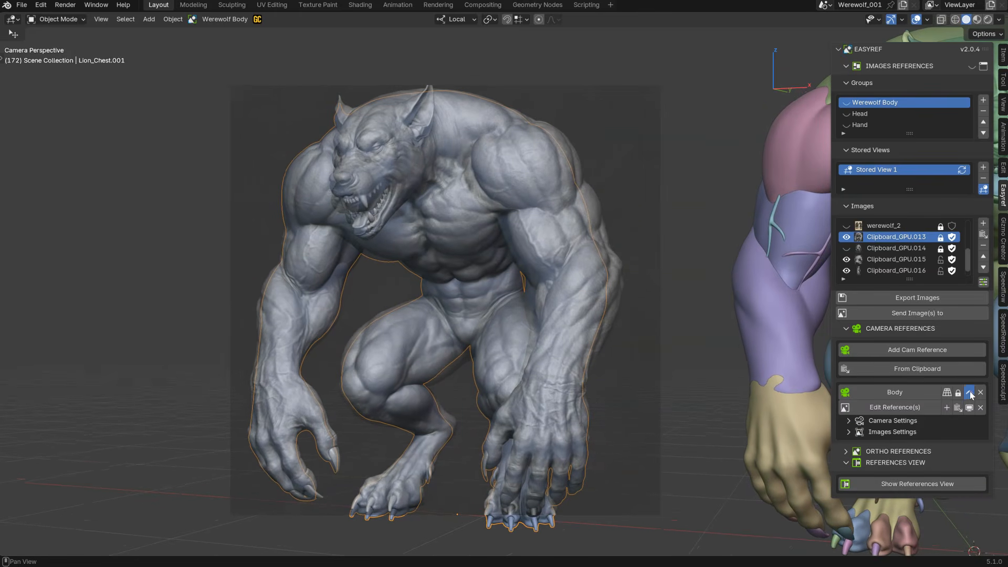
{"action": "left_click", "coordinate": [892, 432]}
{"action": "left_click_drag", "start_coordinate": [917, 454], "coordinate": [949, 454]}
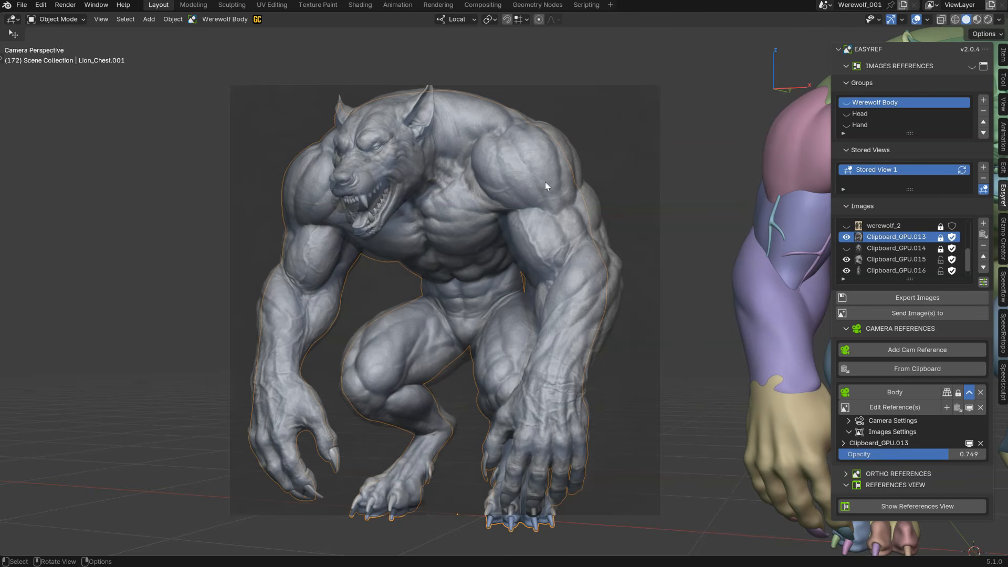
- In Sculpt Mode, use a 922 px Grab brush to pull the werewolf's shoulder and upper arm to the reference outline
{"action": "key", "text": "ctrl+Tab"}
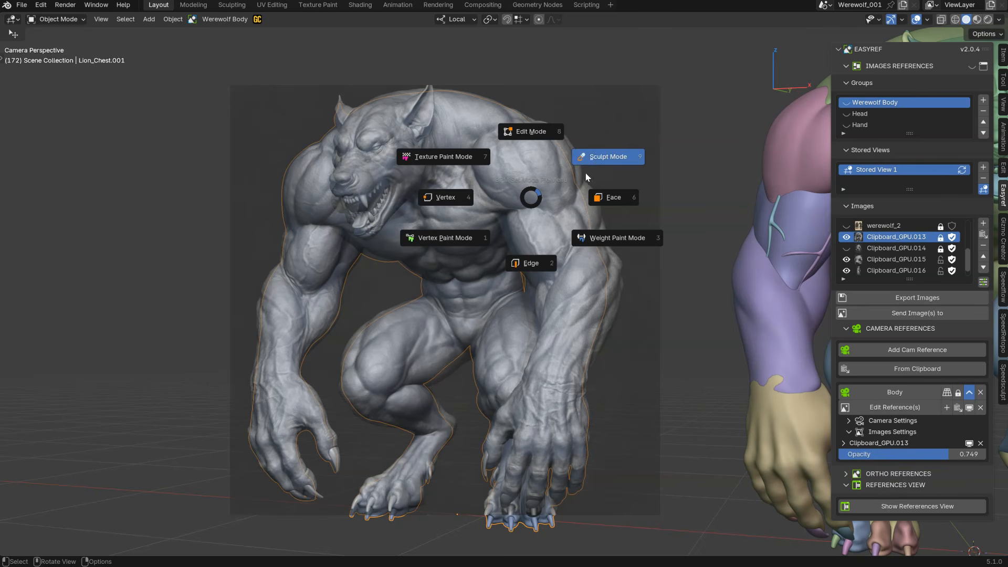
{"action": "left_click", "coordinate": [589, 162]}
{"action": "key", "text": "f"}
{"action": "left_click", "coordinate": [674, 209]}
{"action": "right_click", "coordinate": [600, 196]}
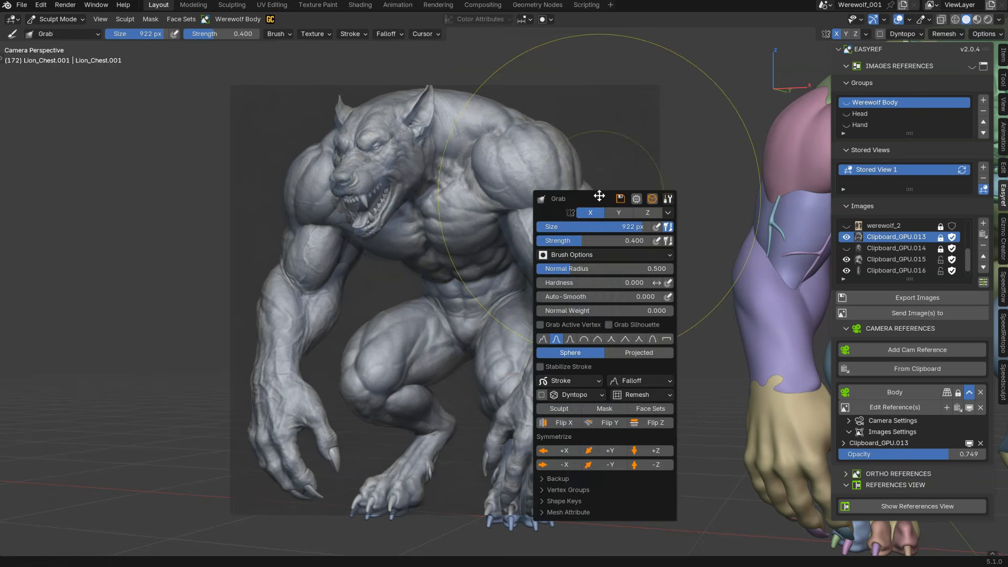
{"action": "left_click_drag", "start_coordinate": [554, 165], "coordinate": [557, 161]}
{"action": "left_click_drag", "start_coordinate": [570, 233], "coordinate": [588, 228]}
- Set the reference opacity to 0.539, reshape the shoulders and arms with Grab to match it, and return to Object Mode
{"action": "left_click_drag", "start_coordinate": [961, 455], "coordinate": [929, 454]}
{"action": "mouse_move", "coordinate": [505, 182]}
{"action": "left_mouse_down"}
{"action": "mouse_move", "coordinate": [494, 184]}
{"action": "mouse_move", "coordinate": [499, 177]}
{"action": "left_mouse_up"}
{"action": "left_click_drag", "start_coordinate": [576, 170], "coordinate": [582, 163]}
{"action": "left_click_drag", "start_coordinate": [587, 210], "coordinate": [593, 209]}
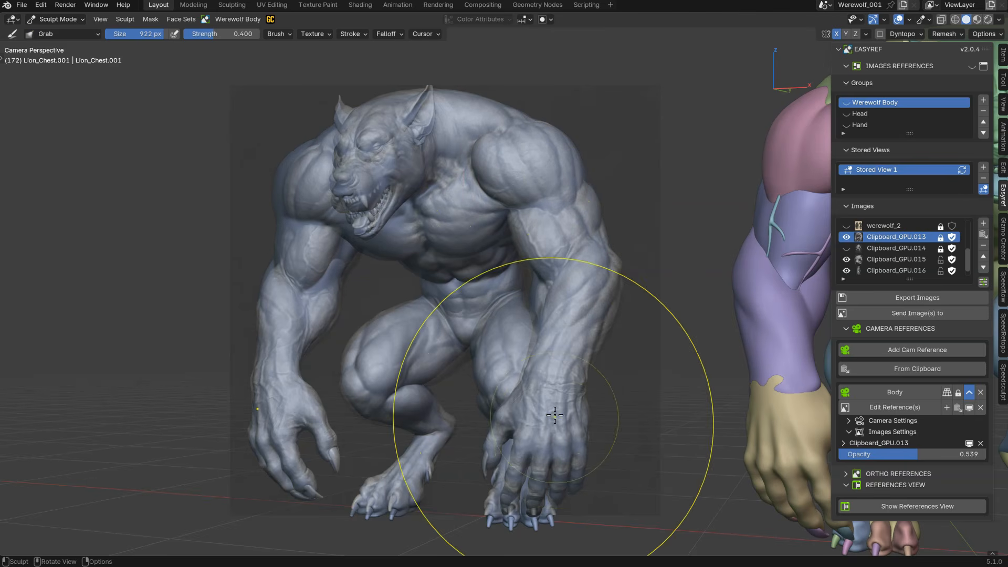
{"action": "left_click_drag", "start_coordinate": [348, 293], "coordinate": [354, 263]}
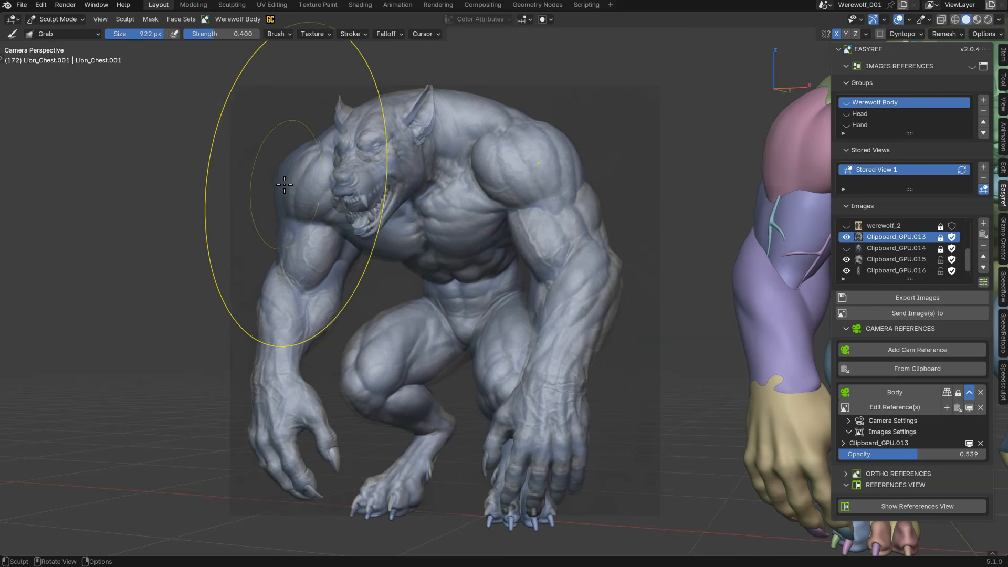
{"action": "key", "text": "ctrl+Tab"}
{"action": "left_click", "coordinate": [500, 192]}
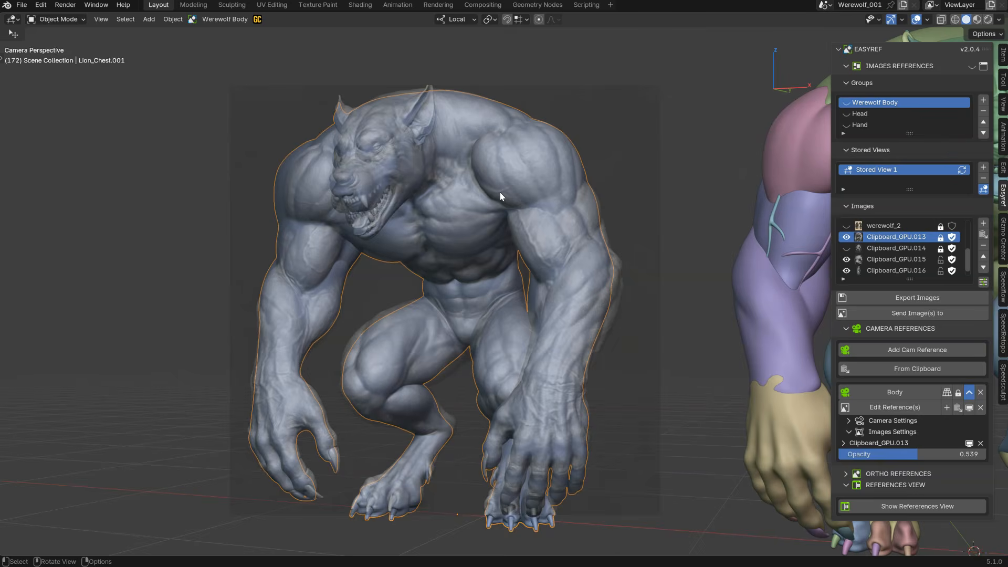
- Leave the camera view and examine where the Body camera stands relative to the two werewolf models
{"action": "key", "text": "KP_0"}
{"action": "middle_click_drag", "start_coordinate": [447, 188], "coordinate": [515, 220]}
{"action": "scroll", "coordinate": [515, 219], "scroll_direction": "down", "scroll_amount": 3}
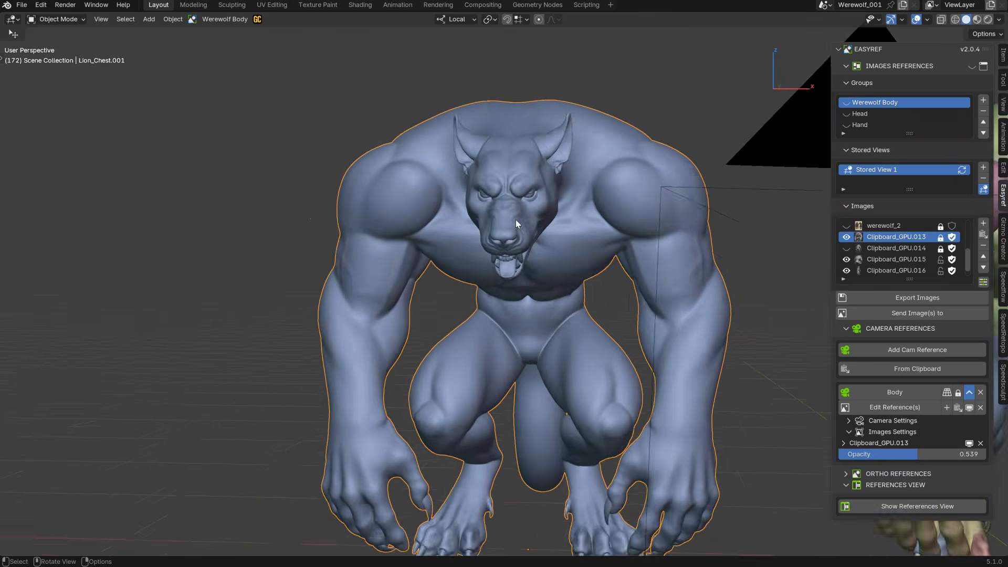
{"action": "middle_click_drag", "start_coordinate": [630, 244], "coordinate": [489, 247], "text": "shift"}
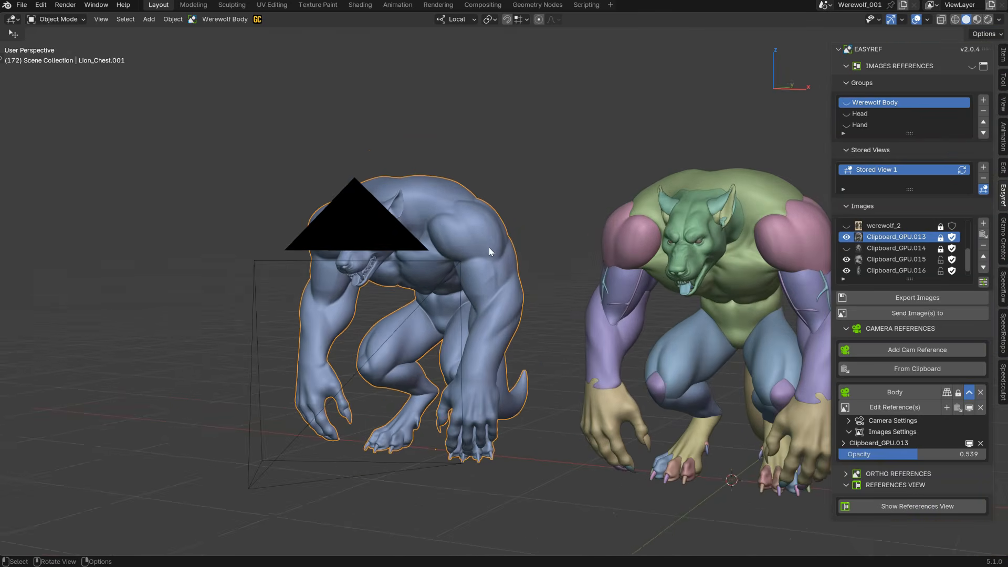
{"action": "scroll", "coordinate": [316, 327], "scroll_direction": "down", "scroll_amount": 3}
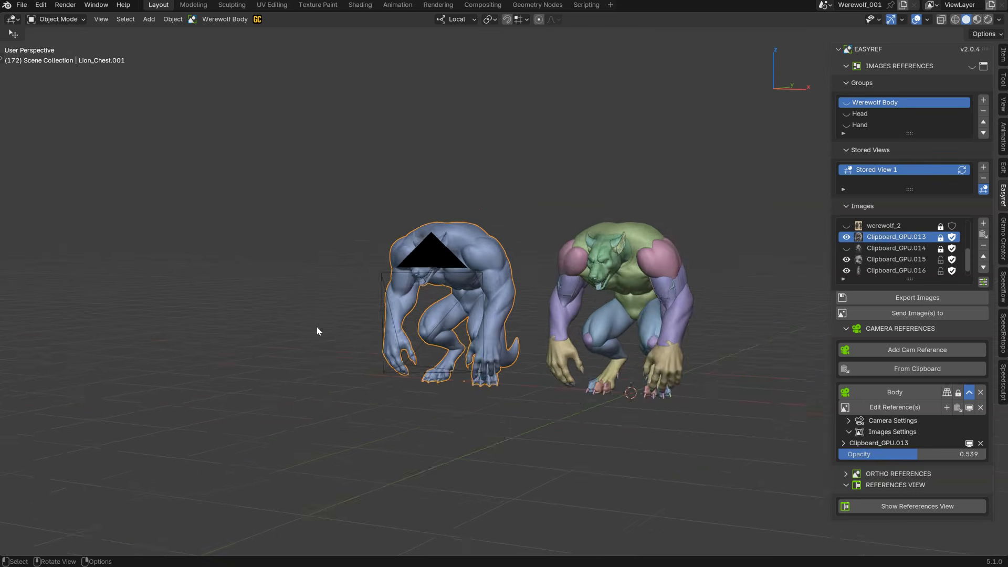
{"action": "middle_click_drag", "start_coordinate": [317, 327], "coordinate": [427, 352]}
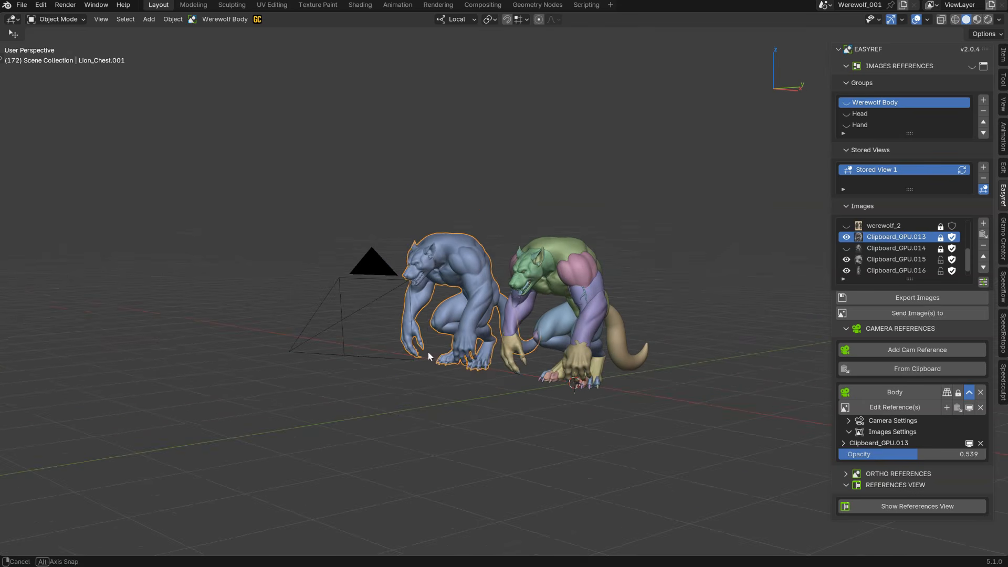
- Open the Outliner and collapse the RV_Head and RV_Body collections under REFERENCES
{"action": "left_click", "coordinate": [969, 408]}
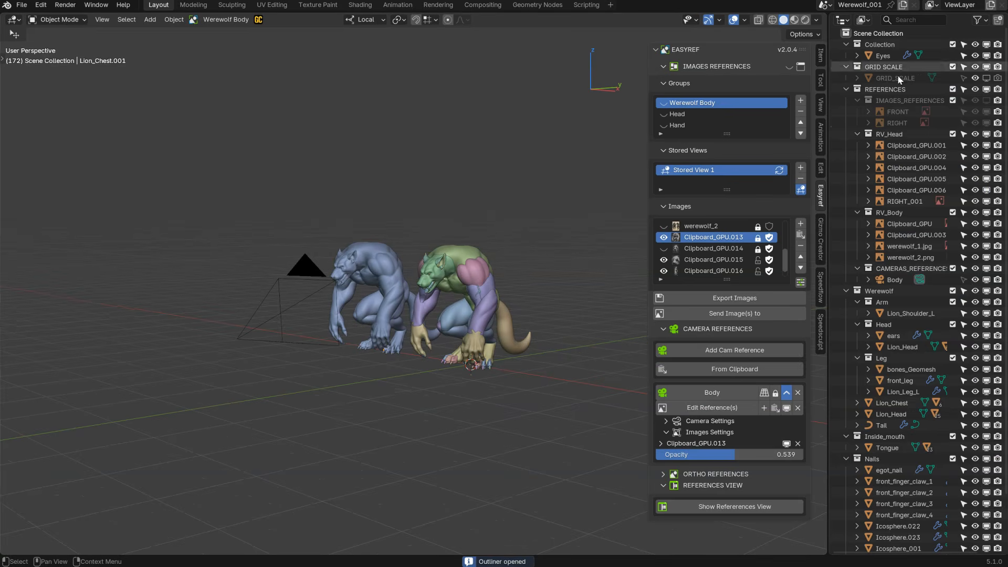
{"action": "left_click", "coordinate": [846, 89]}
{"action": "left_click", "coordinate": [846, 89]}
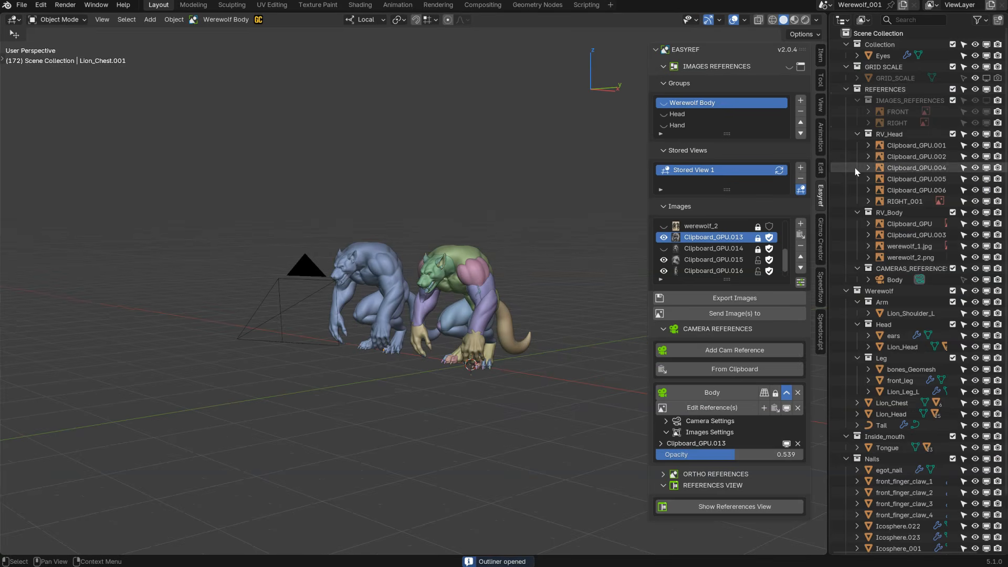
{"action": "left_click", "coordinate": [858, 134]}
{"action": "left_click", "coordinate": [858, 145]}
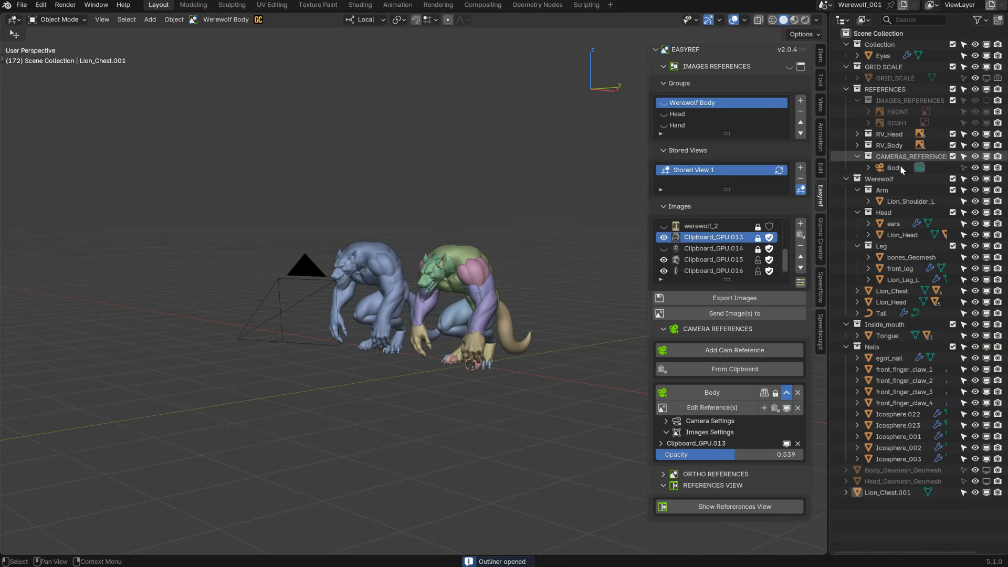
- Try disabling the Body camera's viewport display, look through the camera, and enable its display again
{"action": "left_click", "coordinate": [986, 168]}
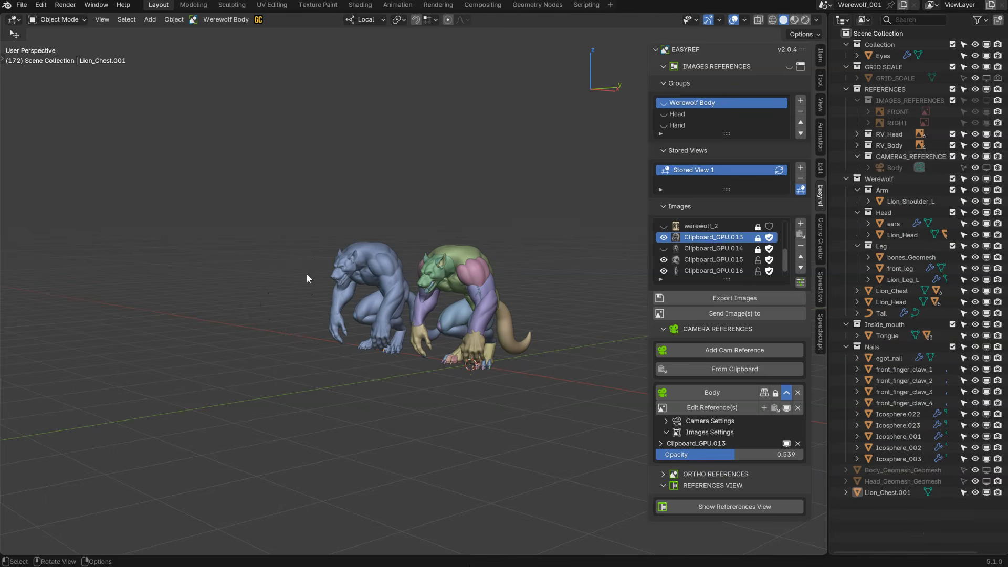
{"action": "key", "text": "KP_0"}
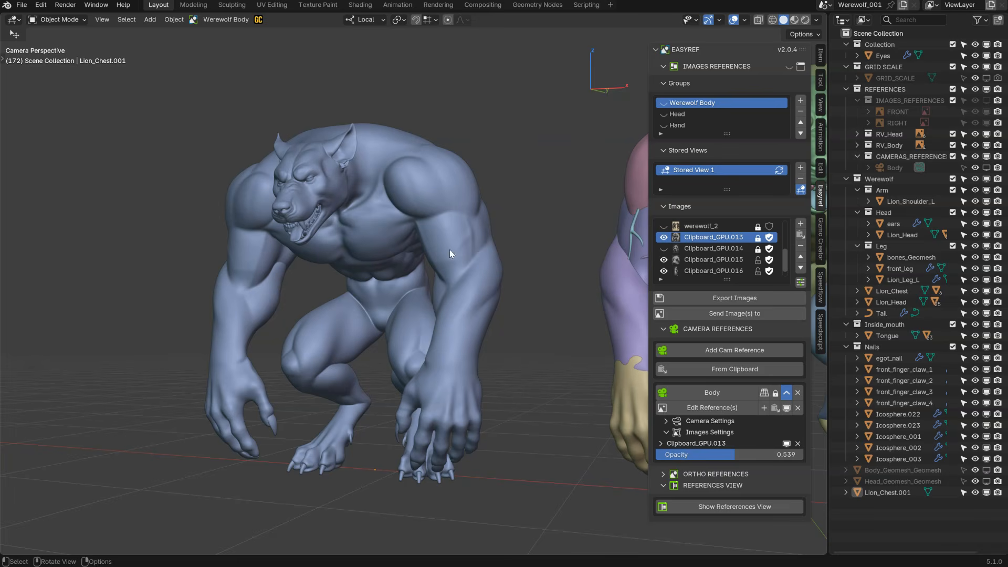
{"action": "left_click", "coordinate": [986, 169]}
{"action": "left_click", "coordinate": [985, 169]}
{"action": "left_click", "coordinate": [986, 169]}
{"action": "left_click", "coordinate": [986, 169]}
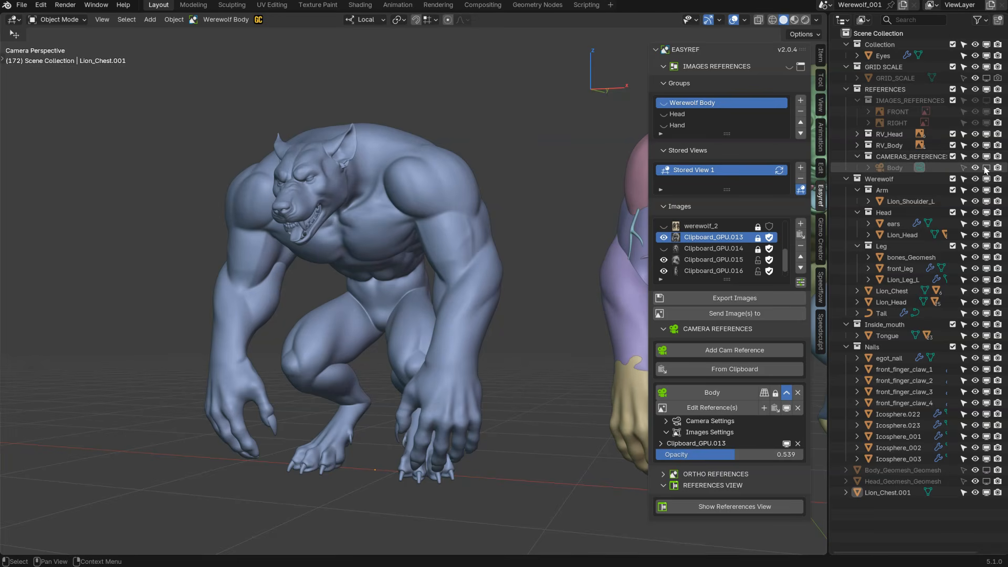
{"action": "left_click", "coordinate": [985, 169]}
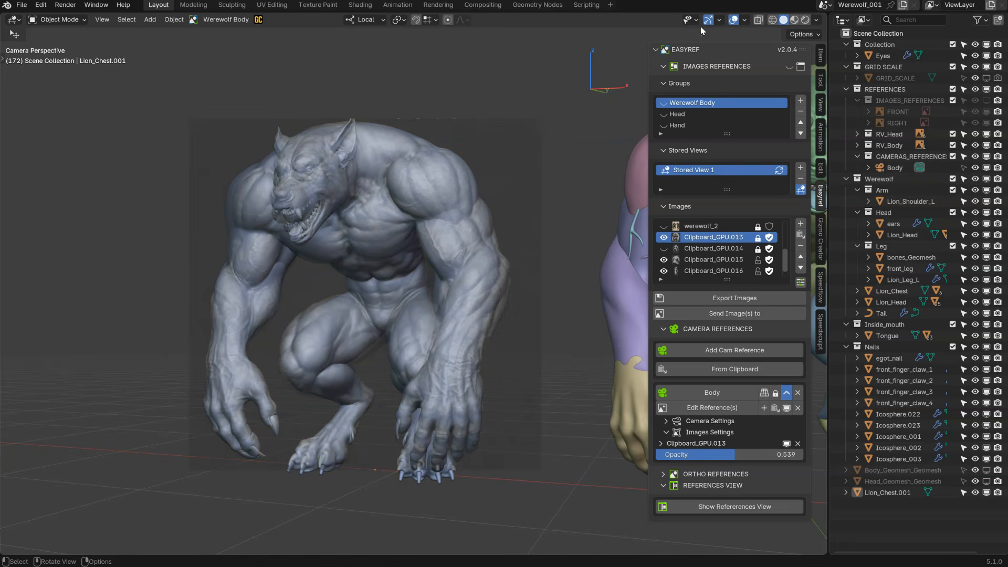
- Review the viewport overlay and object visibility settings, leave the camera view, and examine the Body camera beside the werewolf models
{"action": "left_click", "coordinate": [719, 20]}
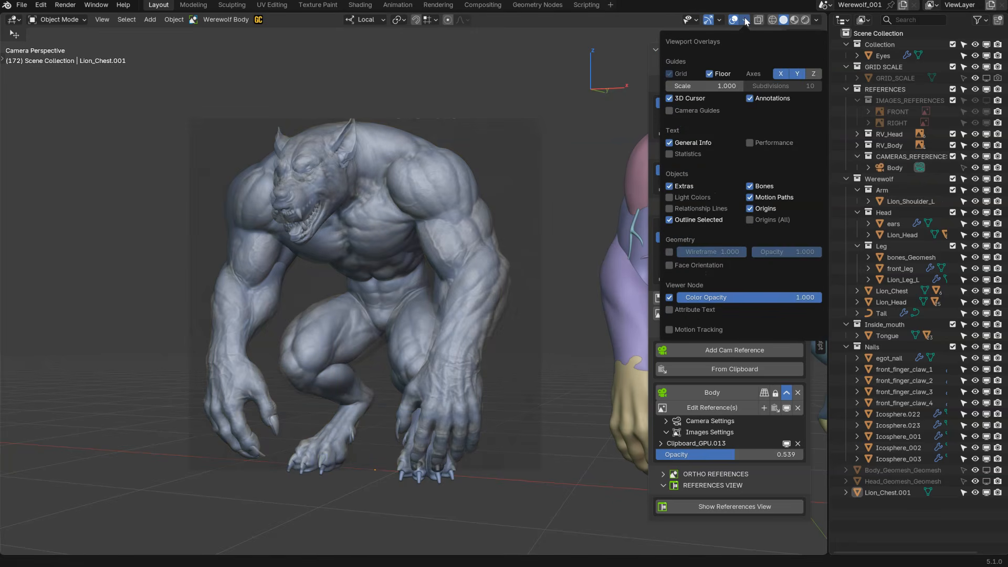
{"action": "mouse_move", "coordinate": [686, 22]}
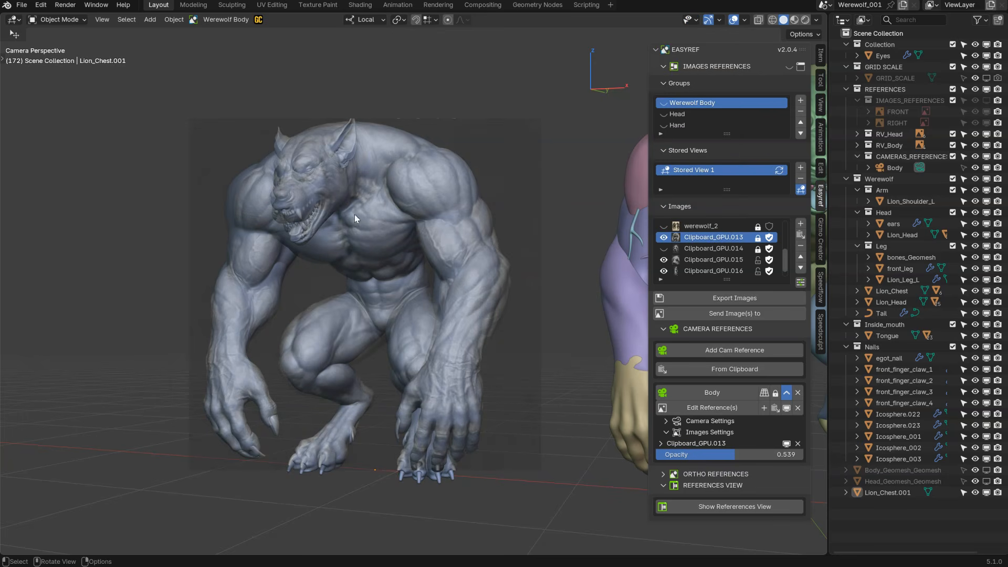
{"action": "key", "text": "KP_0"}
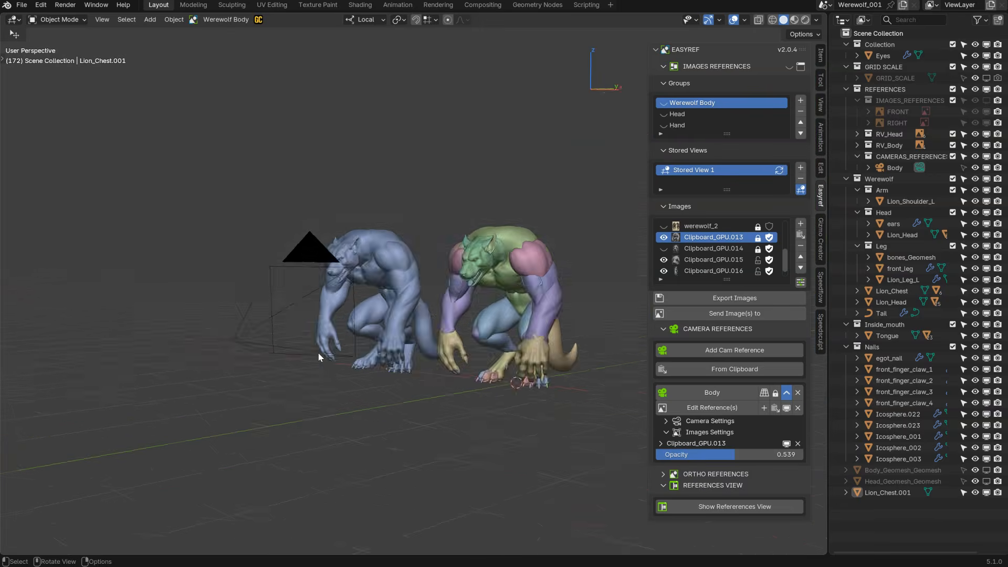
{"action": "middle_click_drag", "start_coordinate": [318, 351], "coordinate": [241, 279]}
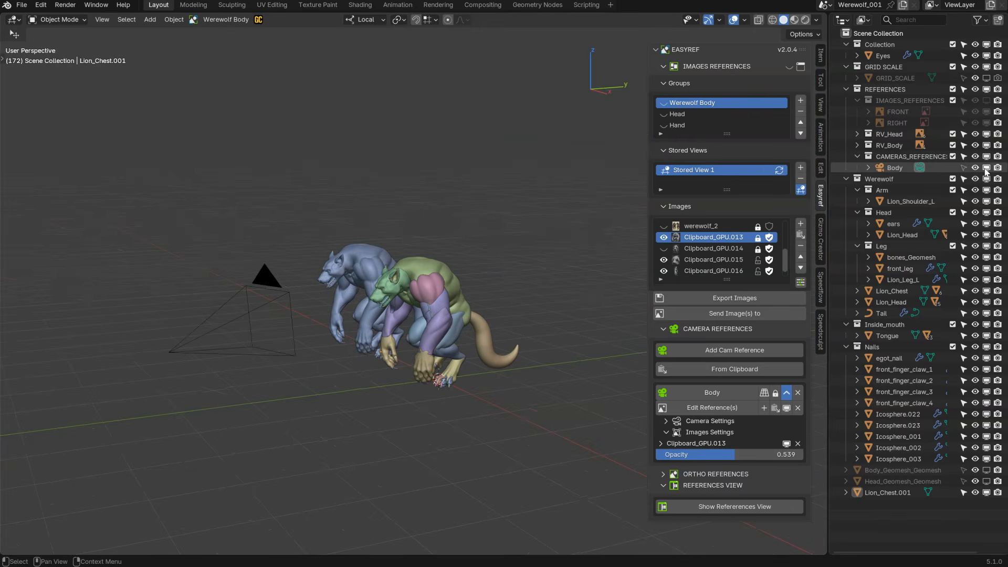
- Make the Body camera selectable in the Outliner, select it, and try to scale it in the viewport
{"action": "left_click", "coordinate": [962, 168]}
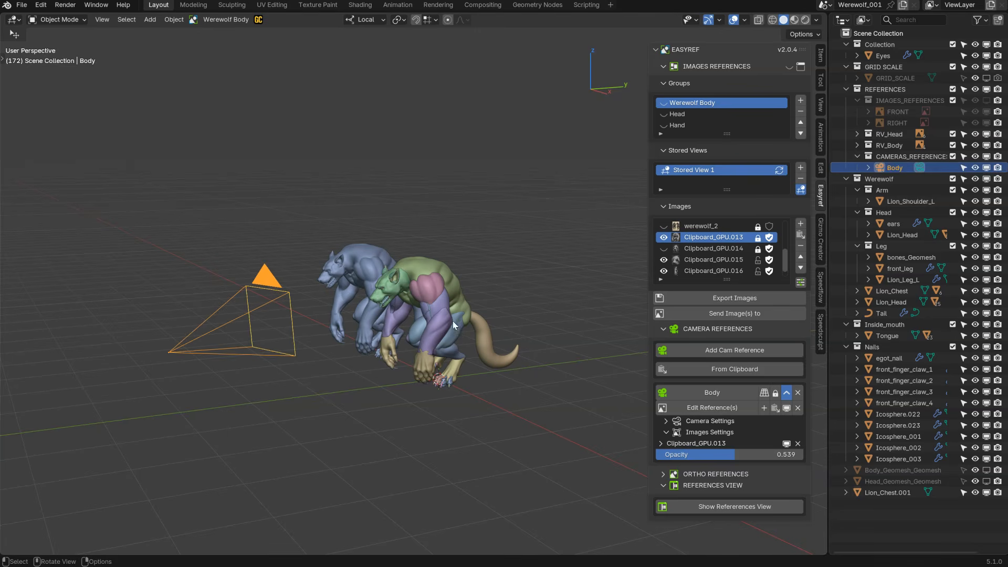
{"action": "key", "text": "s"}
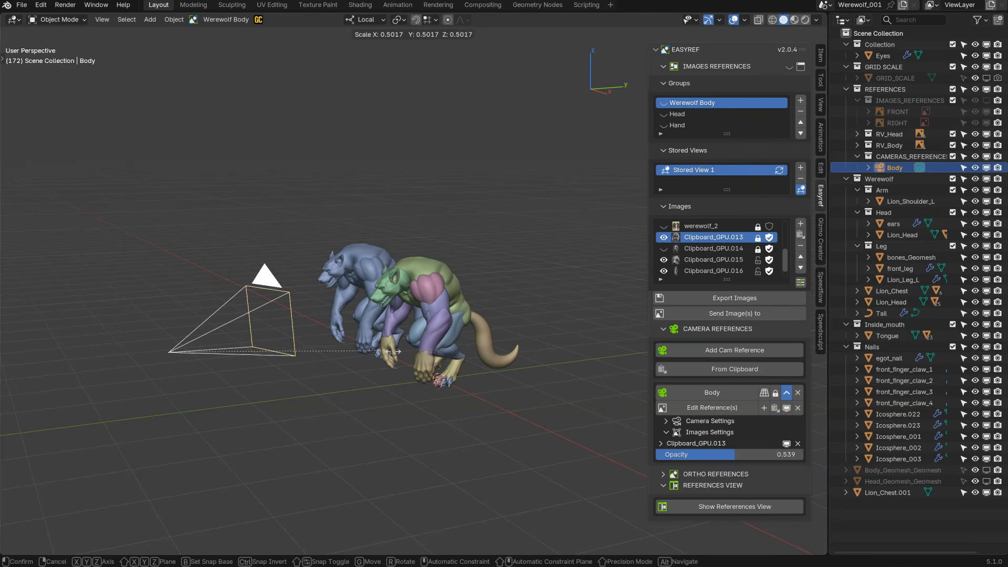
{"action": "right_click", "coordinate": [416, 346]}
- Unlock the Body camera's scale in its camera transforms and set X, Y and Z to 0.1
{"action": "key", "text": "alt+c"}
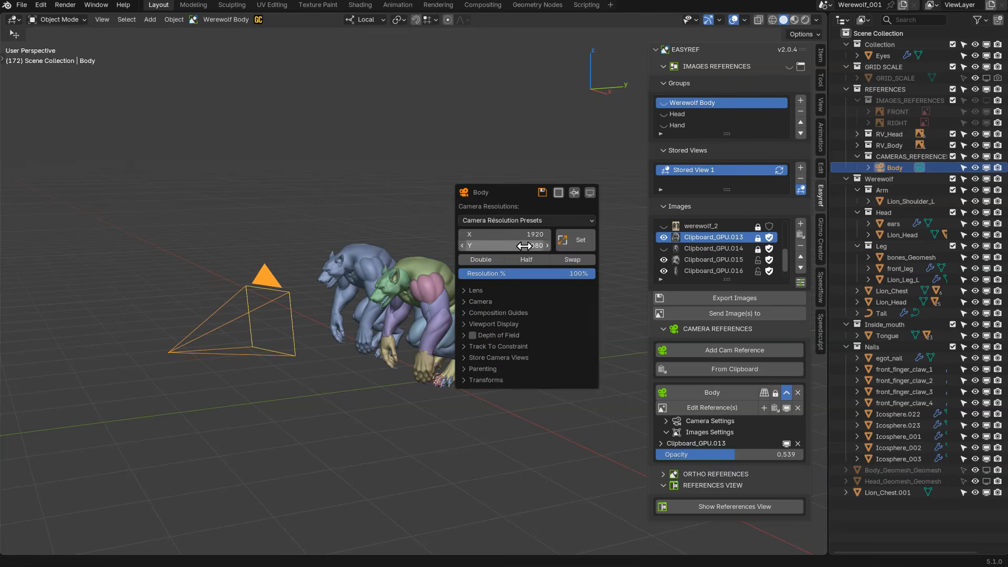
{"action": "left_click", "coordinate": [507, 384]}
{"action": "left_click", "coordinate": [579, 530]}
{"action": "left_click_drag", "start_coordinate": [545, 507], "coordinate": [545, 529]}
{"action": "type", "text": "0.1"}
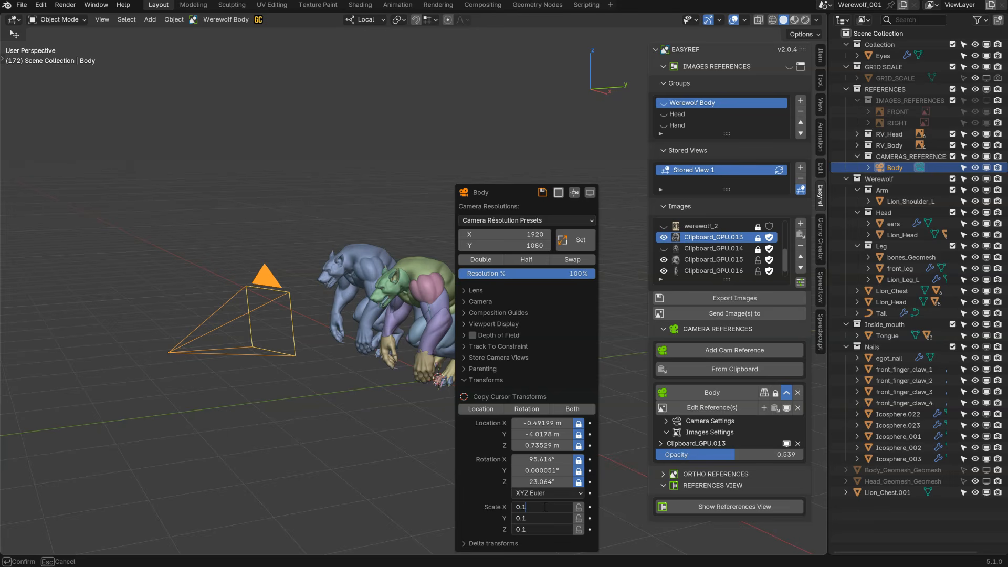
{"action": "key", "text": "Return"}
{"action": "left_click", "coordinate": [270, 313]}
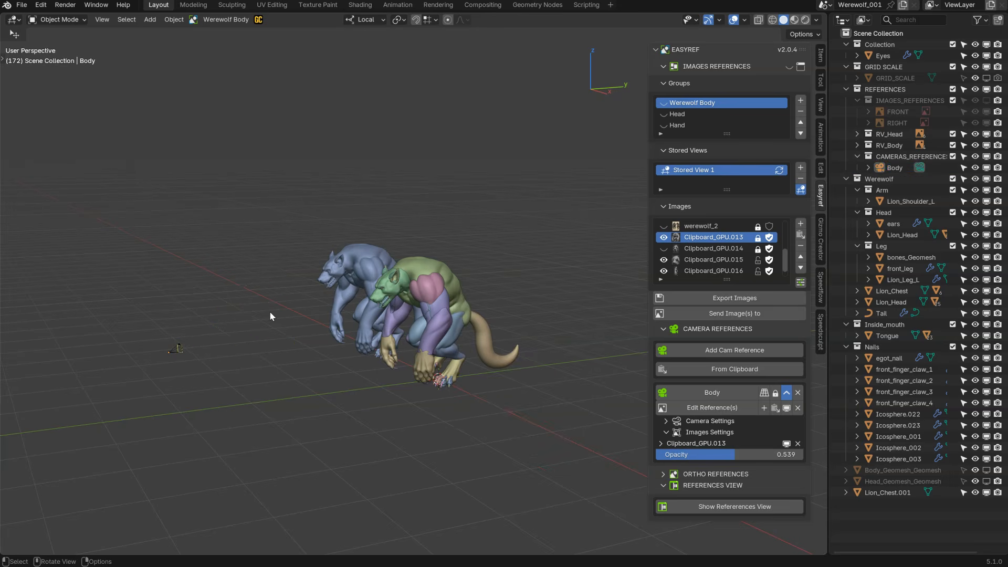
- Lock the Body camera's X, Y and Z scale again and check the framing through the camera
{"action": "key", "text": "KP_0"}
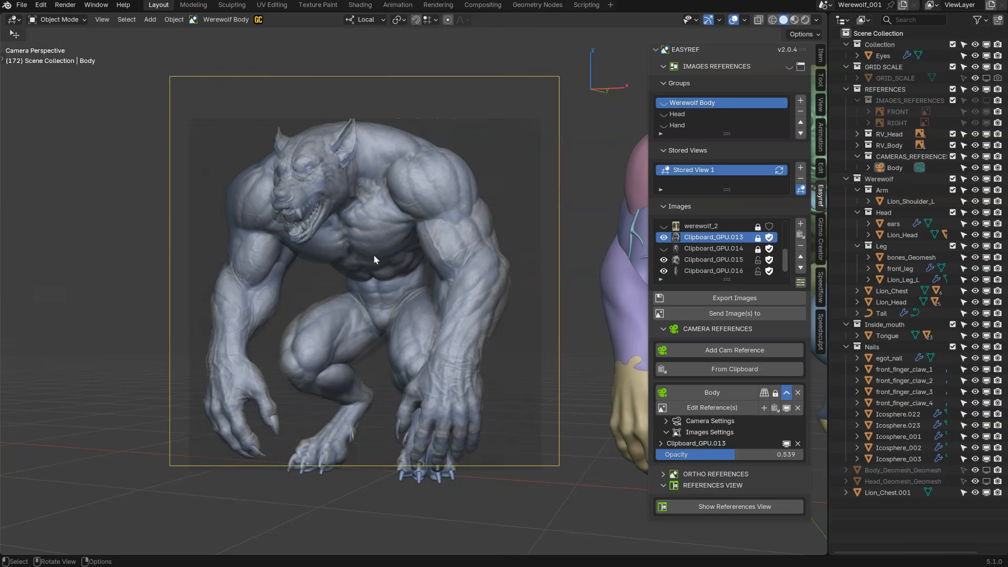
{"action": "key", "text": "KP_0"}
{"action": "left_click", "coordinate": [175, 351]}
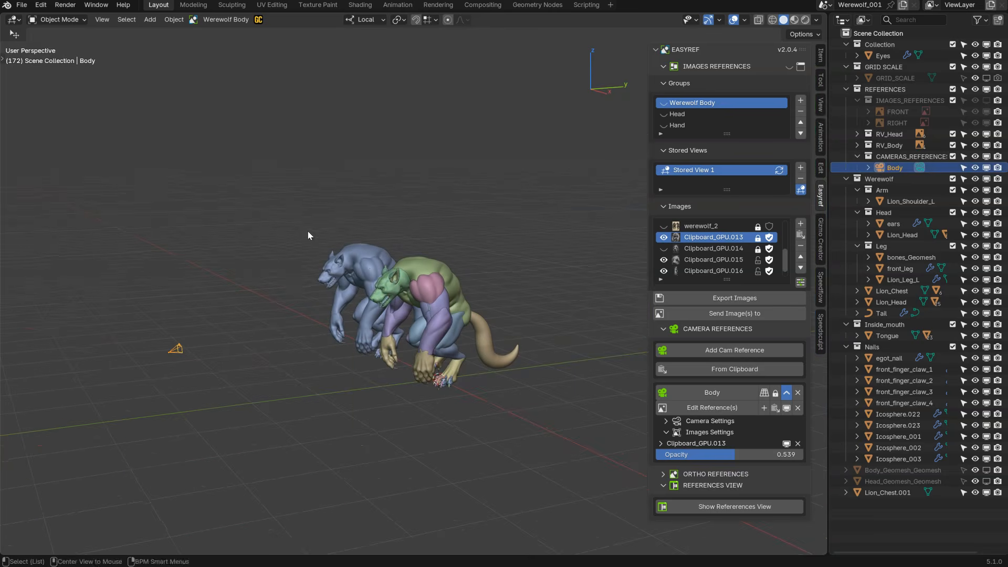
{"action": "right_click", "coordinate": [315, 223], "text": "shift"}
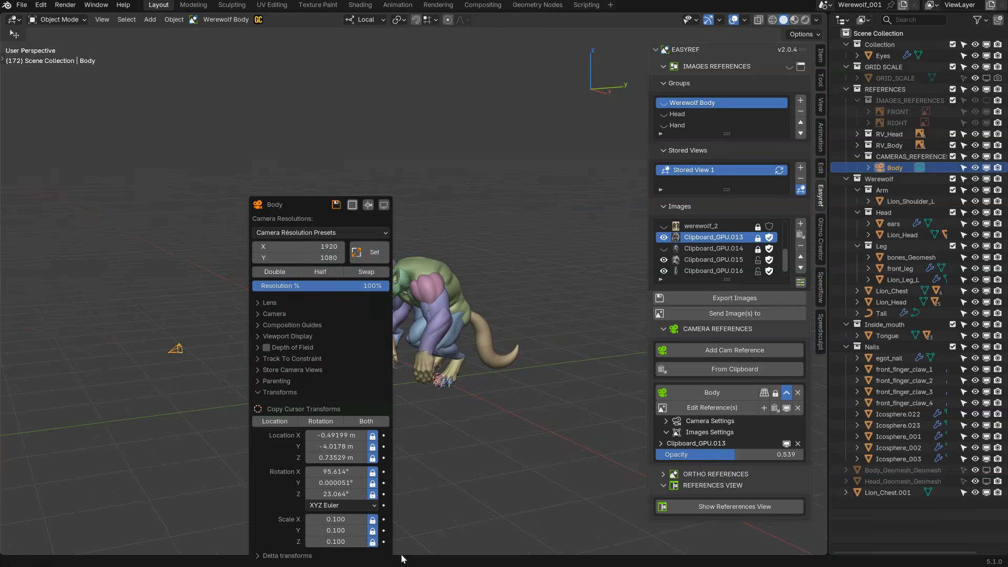
{"action": "key", "text": "KP_0"}
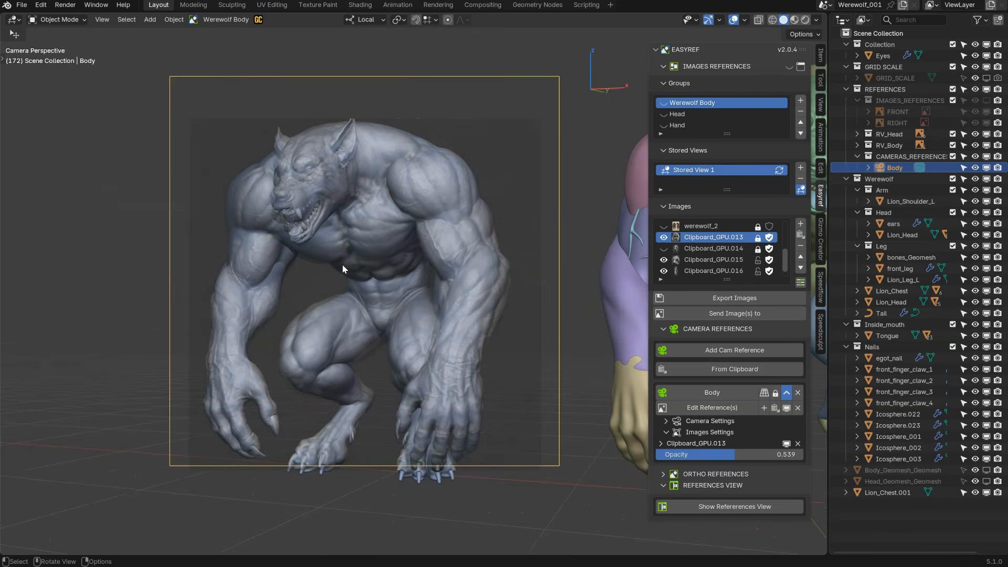
{"action": "key", "text": "KP_0"}
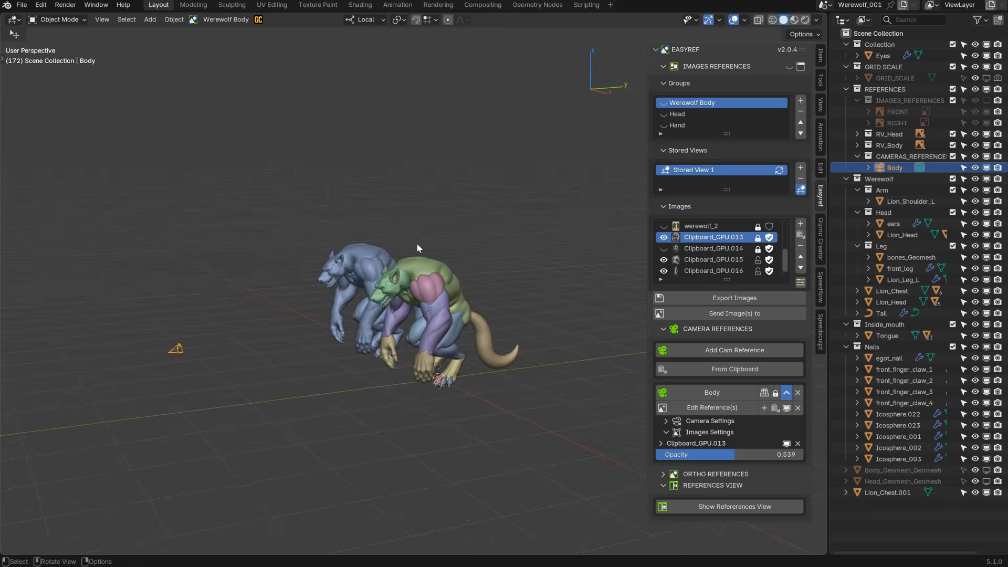
- Select the colored werewolf's chest and bring that model up close in a front three-quarter view
{"action": "middle_click_drag", "start_coordinate": [417, 243], "coordinate": [427, 210]}
{"action": "left_click", "coordinate": [348, 239]}
{"action": "middle_click_drag", "start_coordinate": [400, 311], "coordinate": [346, 290]}
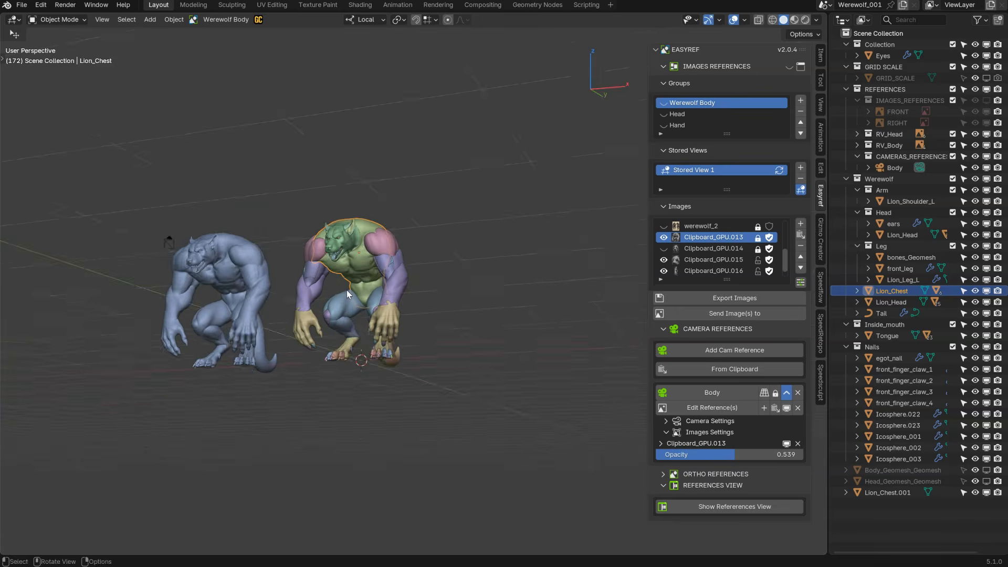
{"action": "scroll", "coordinate": [423, 279], "scroll_direction": "up", "scroll_amount": 4}
{"action": "middle_click_drag", "start_coordinate": [424, 252], "coordinate": [541, 259], "text": "shift"}
{"action": "scroll", "coordinate": [421, 282], "scroll_direction": "up", "scroll_amount": 1}
{"action": "scroll", "coordinate": [419, 294], "scroll_direction": "up", "scroll_amount": 1}
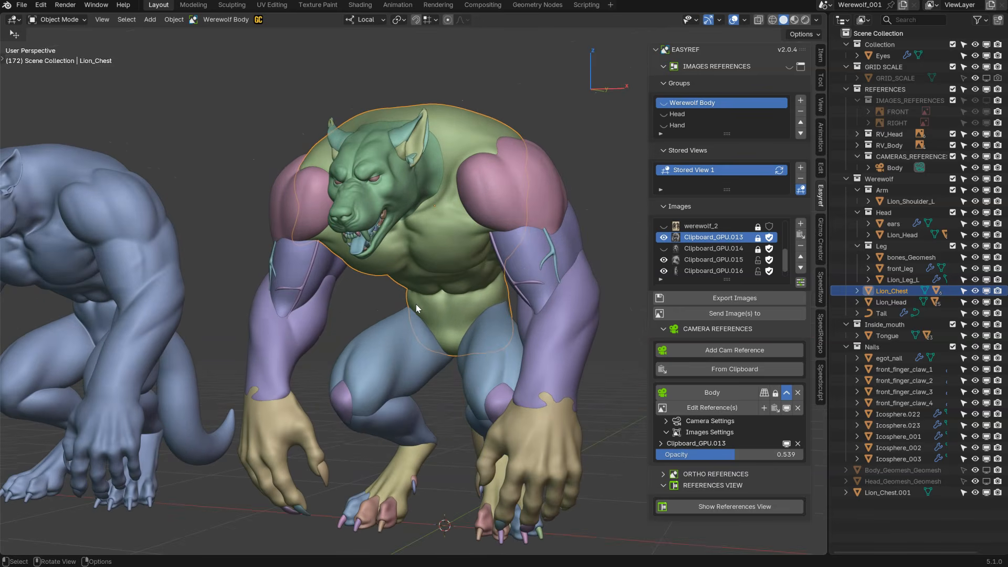
{"action": "middle_click_drag", "start_coordinate": [425, 293], "coordinate": [402, 269], "text": "shift"}
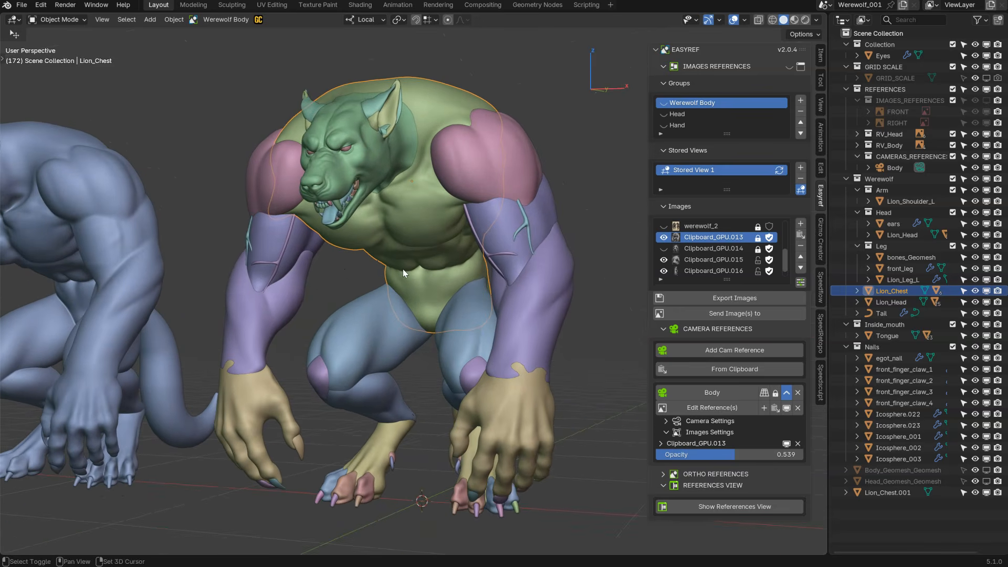
- Show the image references, unlock Clipboard_GPU.013, and make it semi-transparent over the colored werewolf with the model lined up to it
{"action": "left_click", "coordinate": [789, 67]}
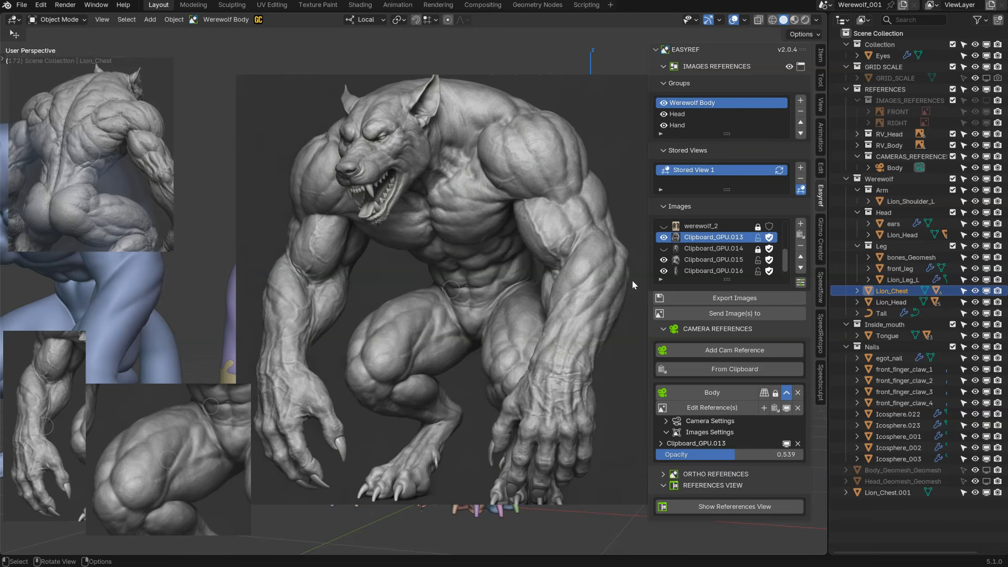
{"action": "left_click", "coordinate": [665, 238]}
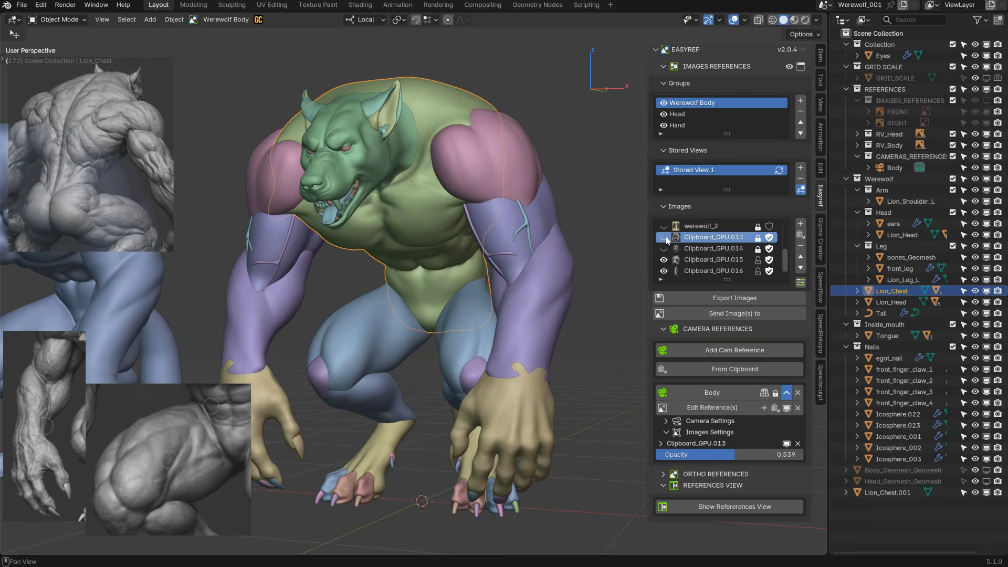
{"action": "left_click", "coordinate": [665, 237]}
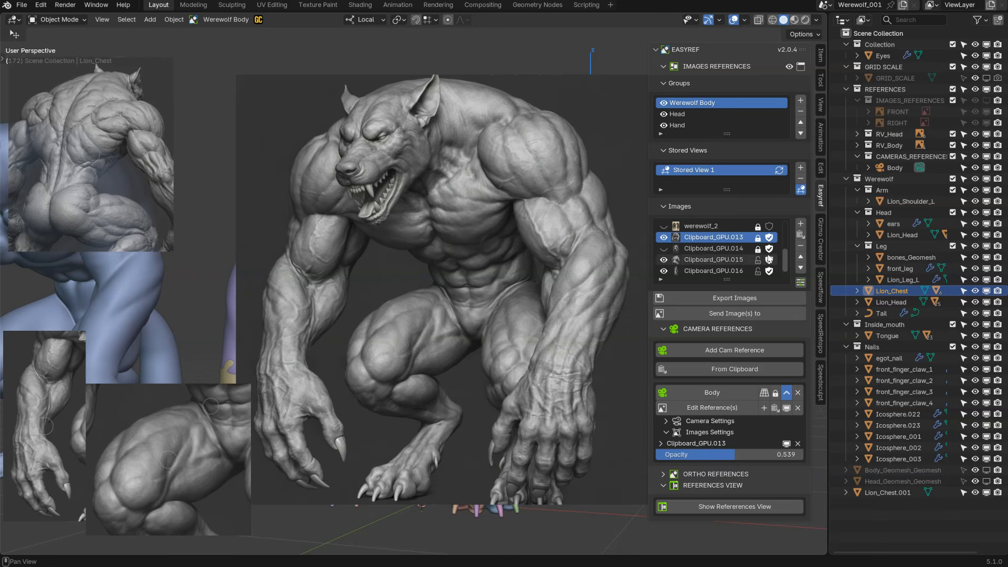
{"action": "left_click", "coordinate": [757, 237]}
{"action": "middle_click_drag", "start_coordinate": [453, 349], "coordinate": [453, 286]}
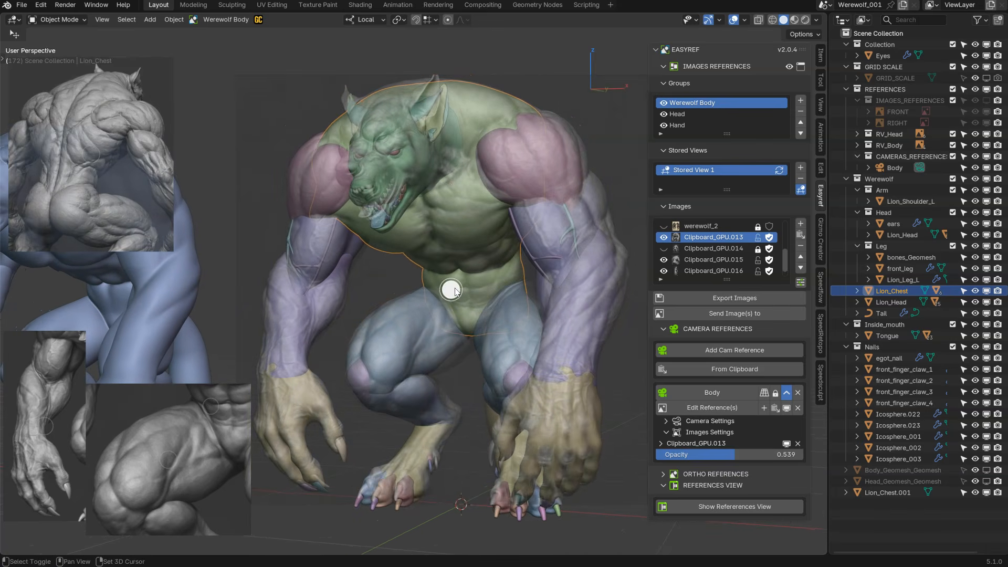
- Store the current 3D view as a new stored view named Details
{"action": "left_click", "coordinate": [800, 171]}
{"action": "double_click", "coordinate": [687, 181]}
{"action": "type", "text": "Details"}
{"action": "key", "text": "Return"}
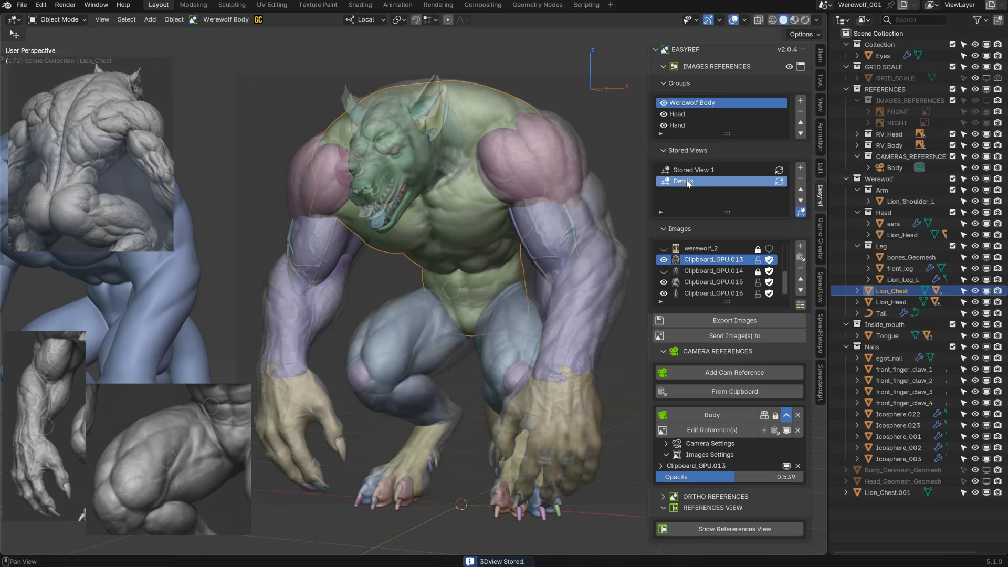
- Hide and lock Clipboard_GPU.013, then switch between Stored View 1 and the Details overlay, ending on Stored View 1
{"action": "left_click", "coordinate": [691, 170]}
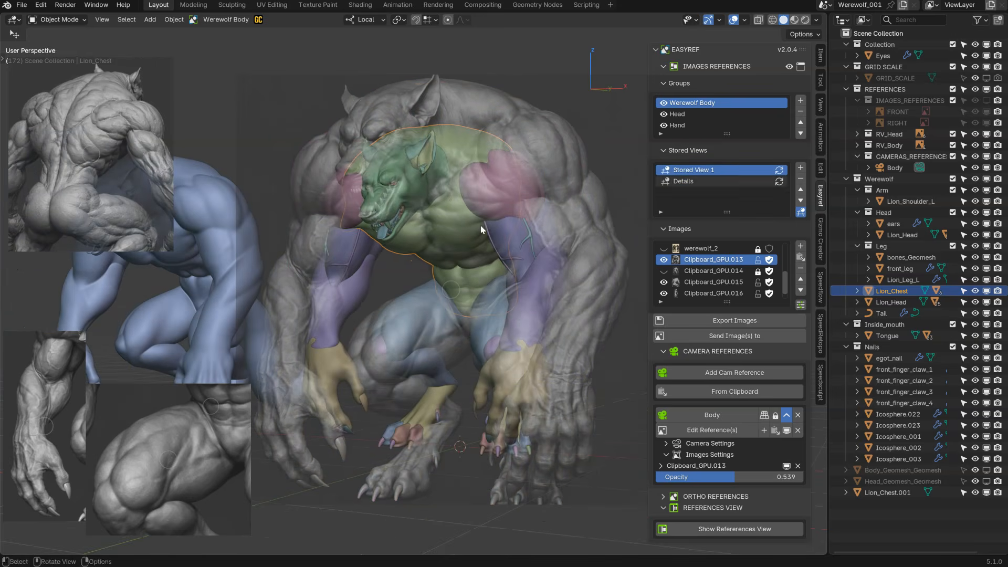
{"action": "left_click", "coordinate": [663, 260]}
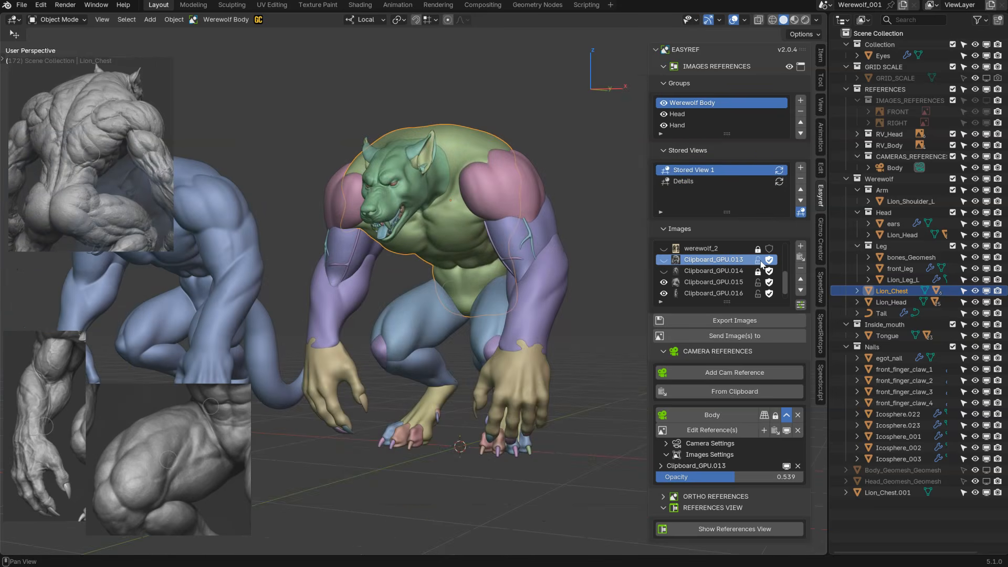
{"action": "scroll", "coordinate": [382, 230], "scroll_direction": "up", "scroll_amount": 3}
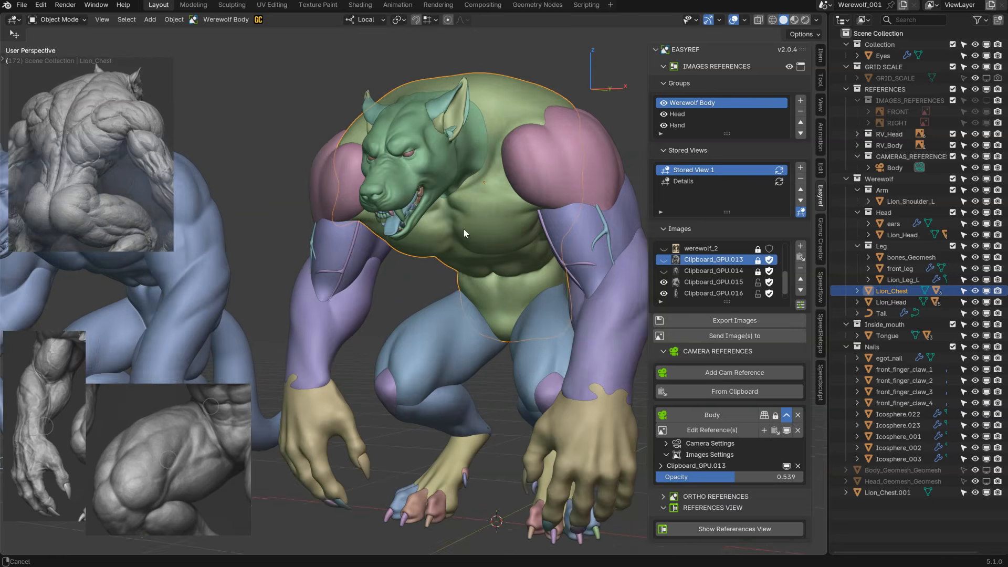
{"action": "left_click", "coordinate": [682, 181]}
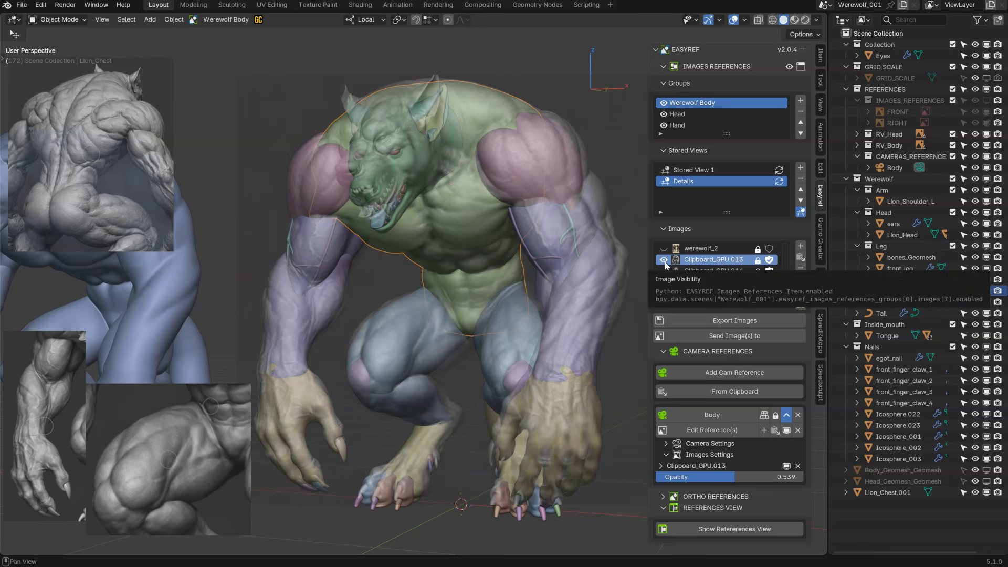
{"action": "left_click", "coordinate": [692, 170]}
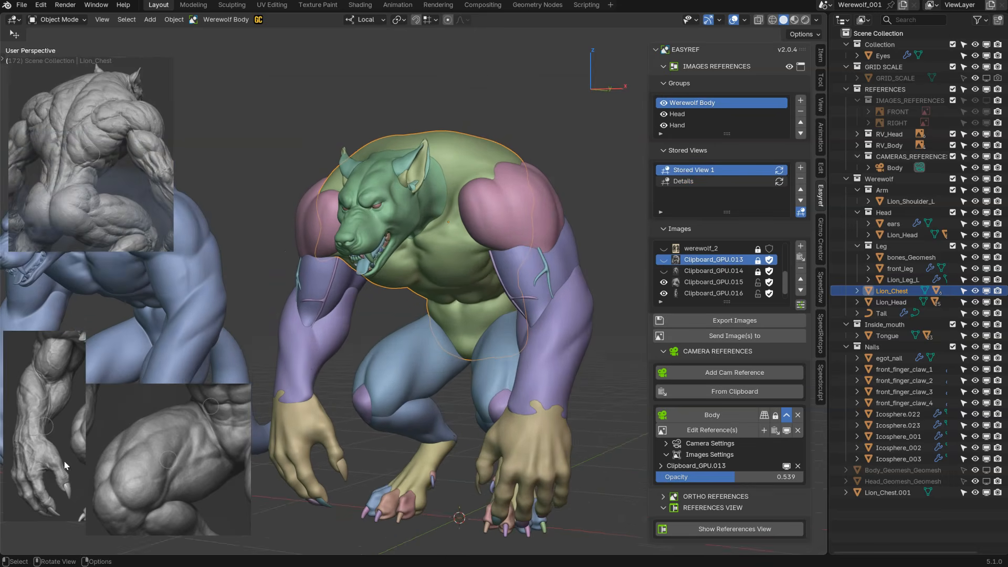
- Reposition the arm and leg reference images and enlarge the werewolf back reference
{"action": "left_click_drag", "start_coordinate": [45, 427], "coordinate": [49, 457]}
{"action": "mouse_move", "coordinate": [169, 461]}
{"action": "left_mouse_down"}
{"action": "mouse_move", "coordinate": [198, 463]}
{"action": "mouse_move", "coordinate": [185, 457]}
{"action": "left_mouse_up"}
{"action": "left_click_drag", "start_coordinate": [90, 152], "coordinate": [90, 187]}
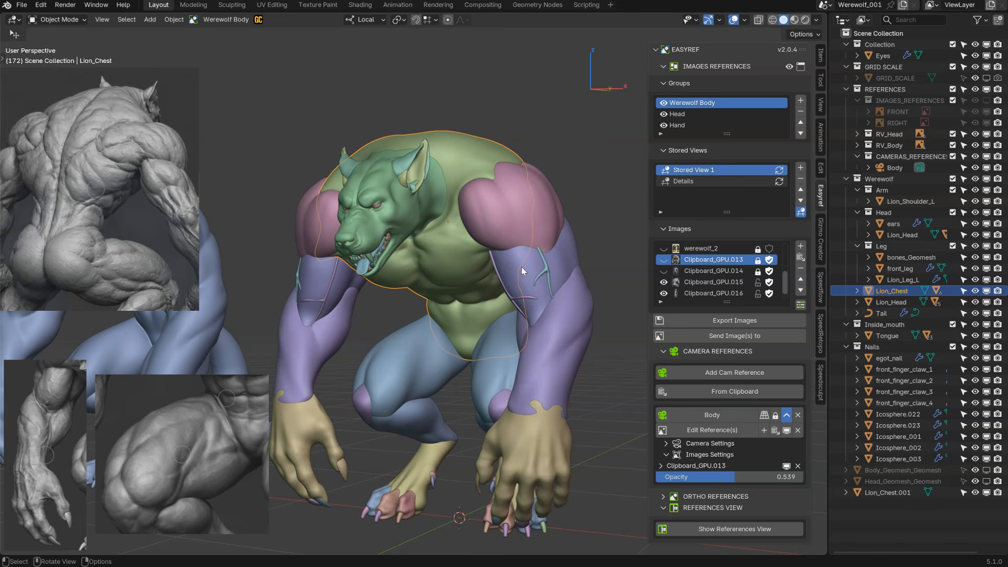
- Select the single-color werewolf mesh Lion_Chest.001 and examine it up close and beside the colored model
{"action": "middle_click_drag", "start_coordinate": [481, 297], "coordinate": [638, 295], "text": "shift"}
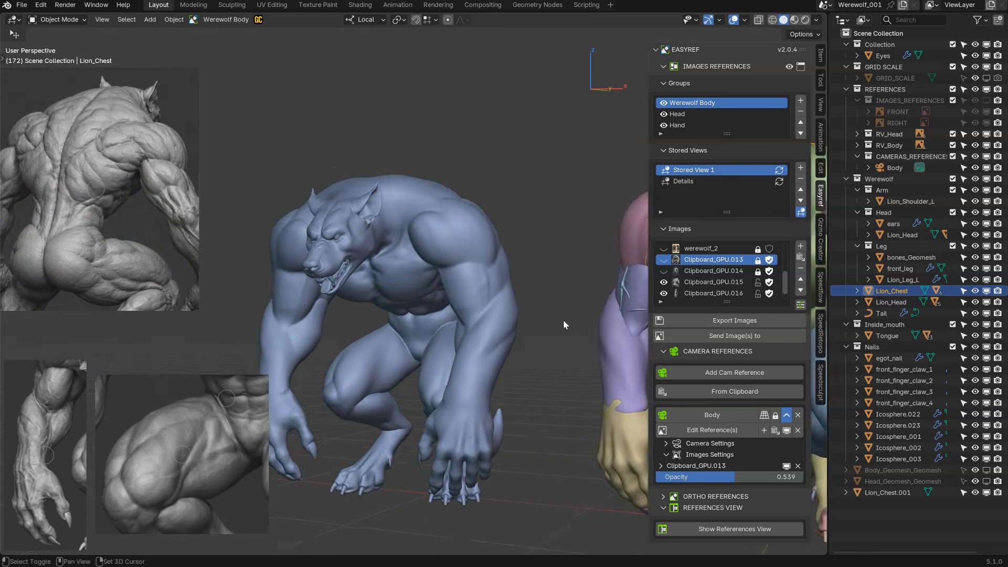
{"action": "scroll", "coordinate": [451, 312], "scroll_direction": "up", "scroll_amount": 2}
{"action": "left_click", "coordinate": [482, 273]}
{"action": "scroll", "coordinate": [482, 274], "scroll_direction": "down", "scroll_amount": 2}
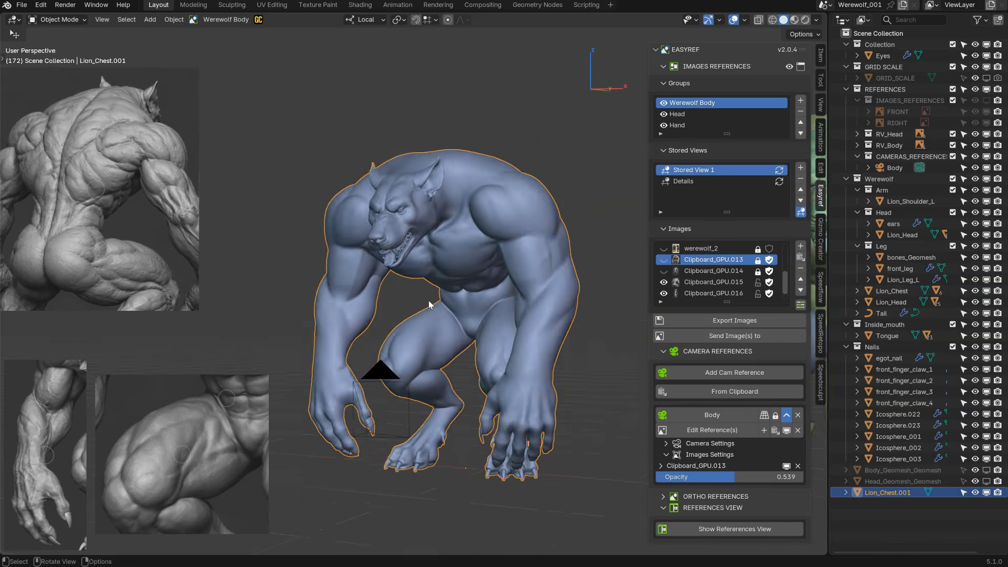
{"action": "scroll", "coordinate": [476, 292], "scroll_direction": "up", "scroll_amount": 1}
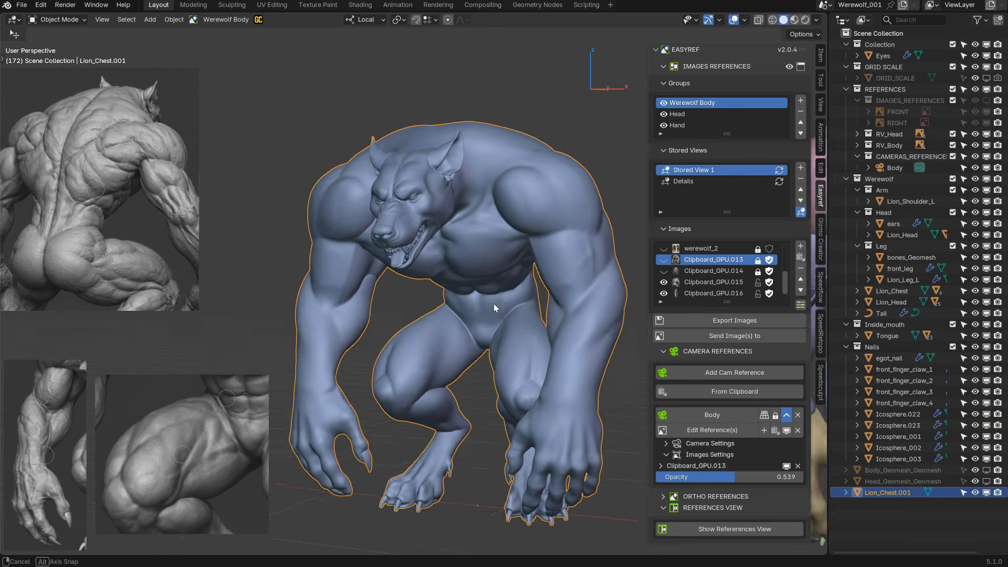
{"action": "scroll", "coordinate": [494, 304], "scroll_direction": "down", "scroll_amount": 3}
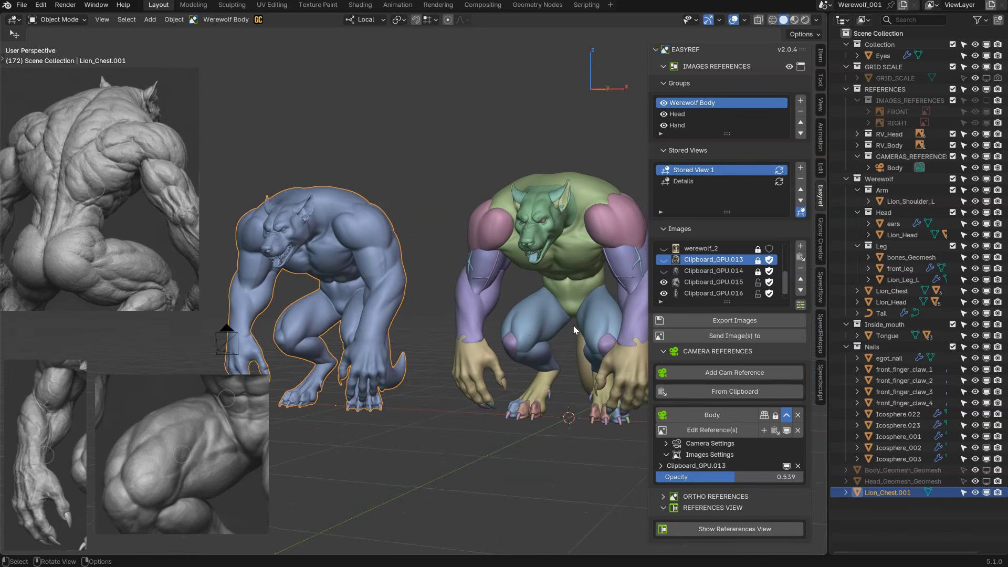
{"action": "scroll", "coordinate": [405, 320], "scroll_direction": "up", "scroll_amount": 2}
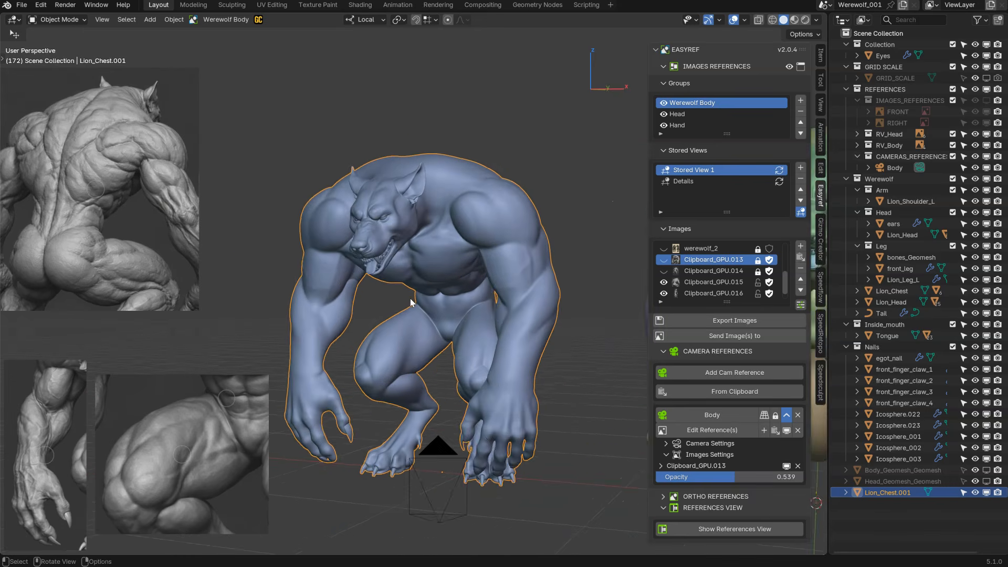